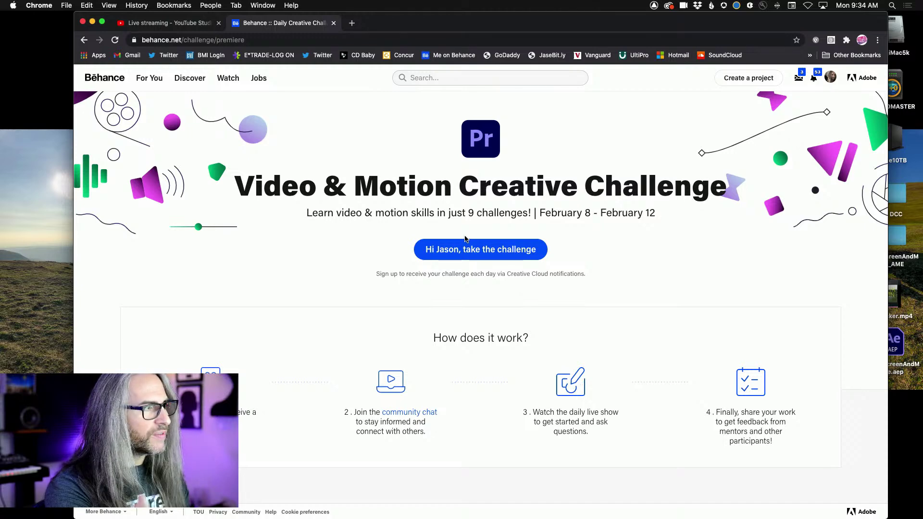
# Look through the Video & Motion Creative Challenge page, including the how-it-works section and the Replace a Video Background challenge
pyautogui.scroll(-3, 174, 354)
pyautogui.scroll(-8, 159, 322)
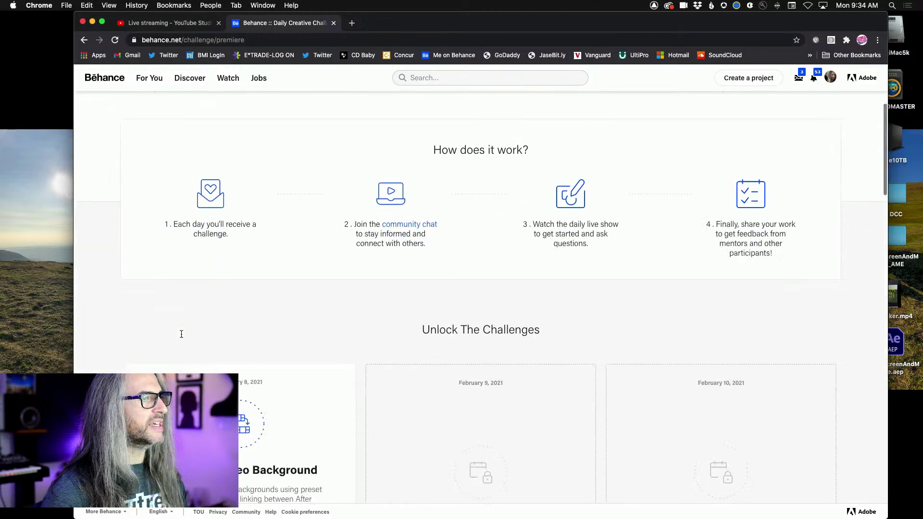
pyautogui.scroll(-3, 127, 377)
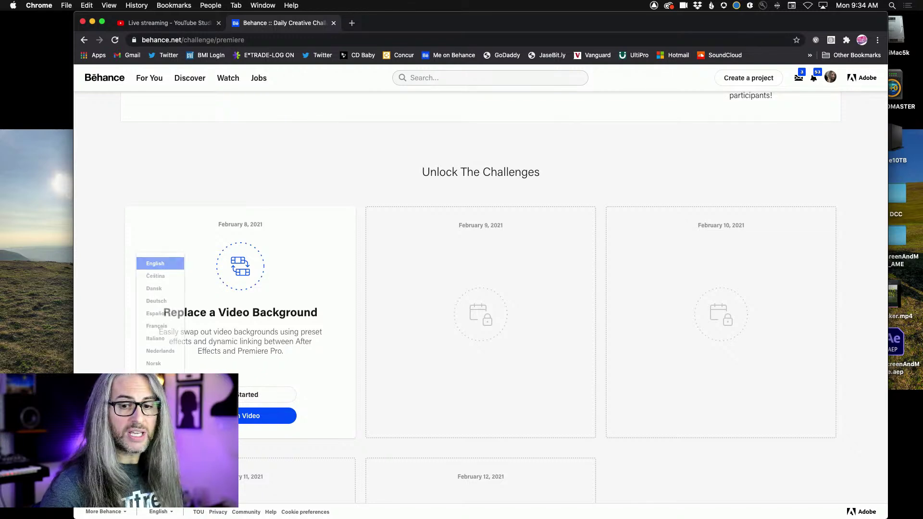
pyautogui.scroll(-7, 287, 373)
pyautogui.scroll(2, 178, 199)
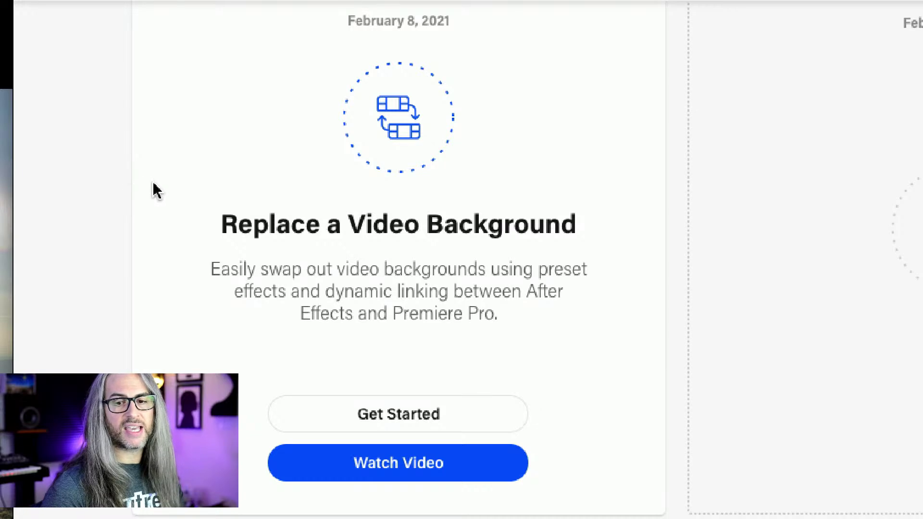
pyautogui.click(323, 411)
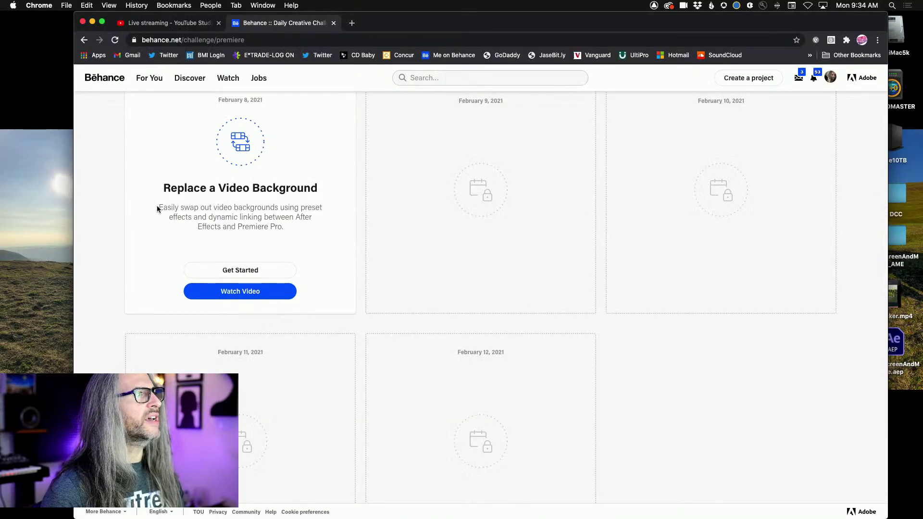
pyautogui.scroll(15, 356, 216)
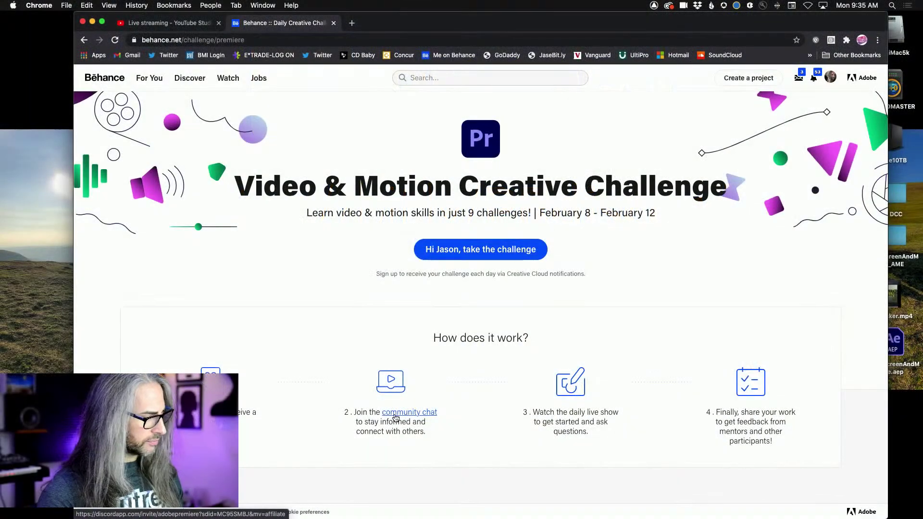
pyautogui.press('XF86MonBrightnessUp')
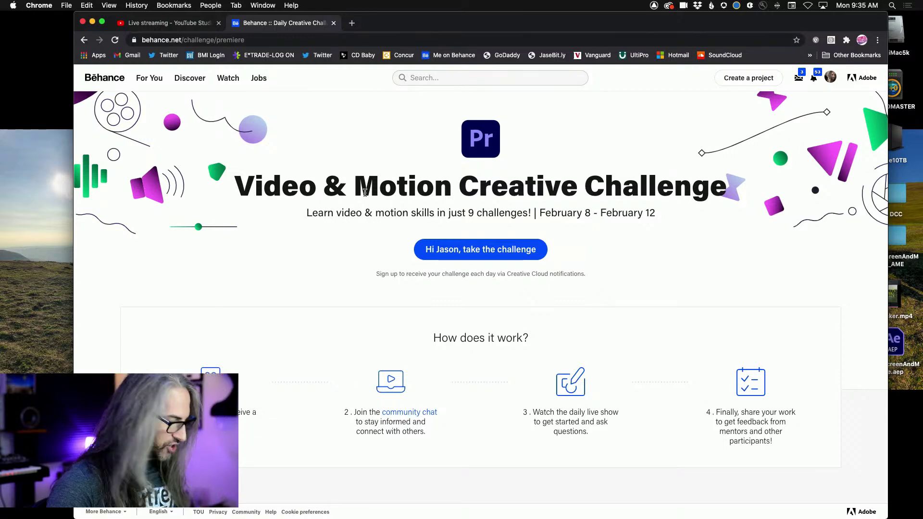
# Switch to After Effects and create a new project
pyautogui.press('super+Tab')
pyautogui.press('super+Tab')
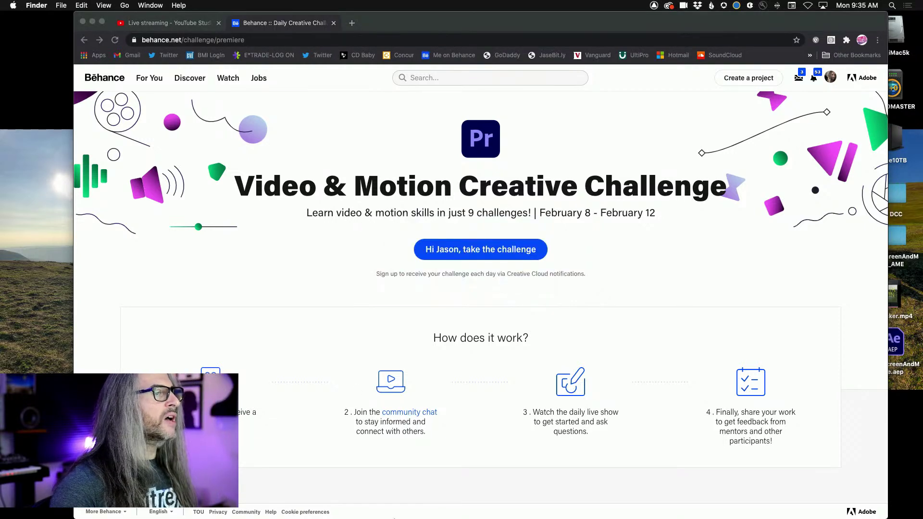
pyautogui.moveTo(361, 512)
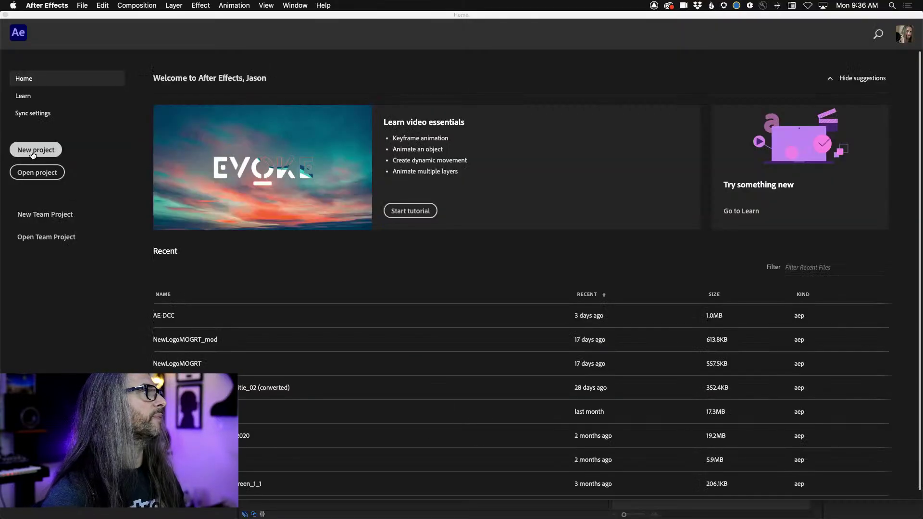
pyautogui.click(35, 150)
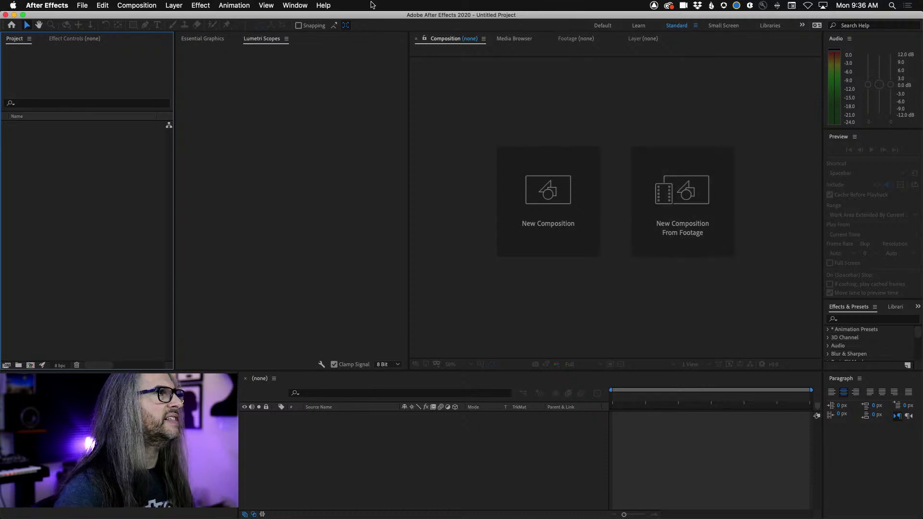
pyautogui.click(292, 4)
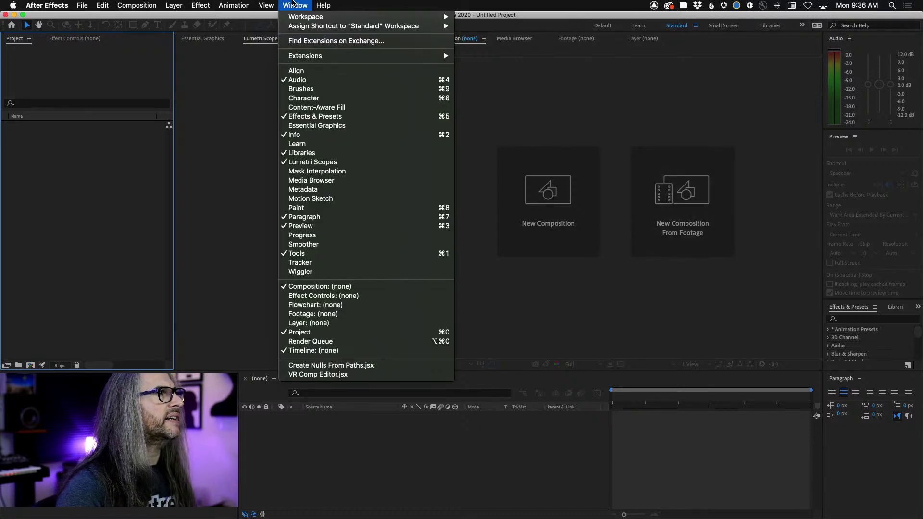
pyautogui.moveTo(296, 18)
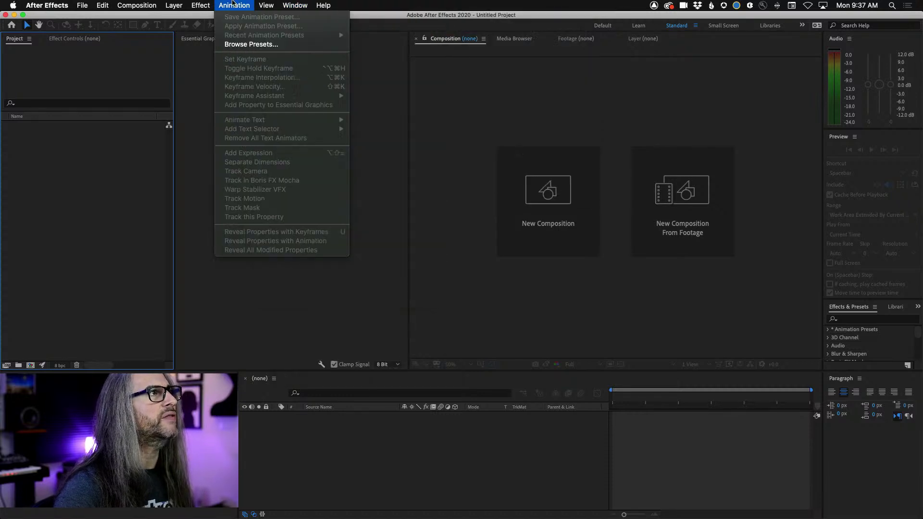
pyautogui.click(323, 6)
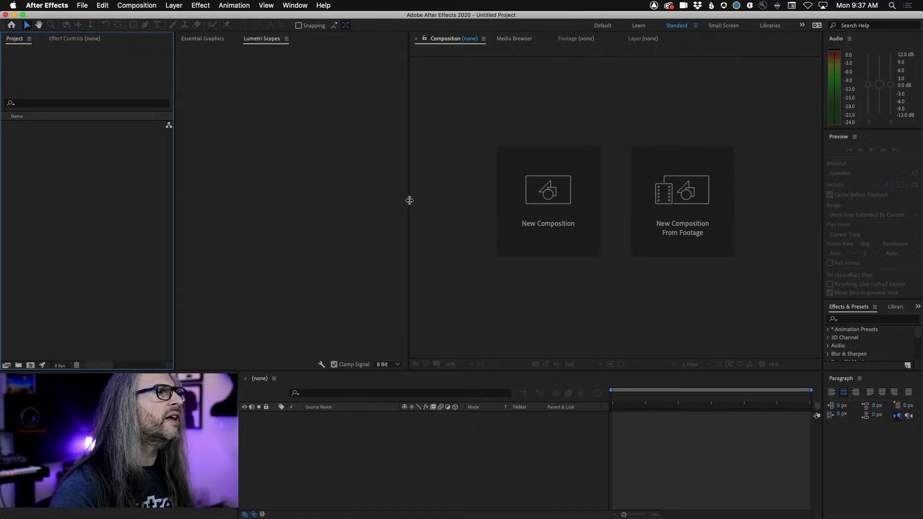
# Widen the Composition panel and start a new composition from footage
pyautogui.moveTo(409, 200); pyautogui.dragTo(317, 192)
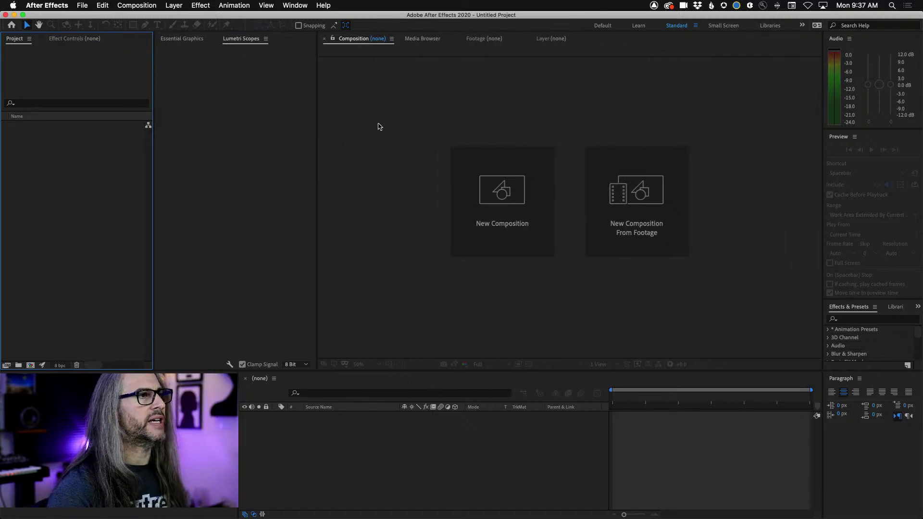
pyautogui.click(357, 43)
pyautogui.press('XF86AudioLowerVolume')
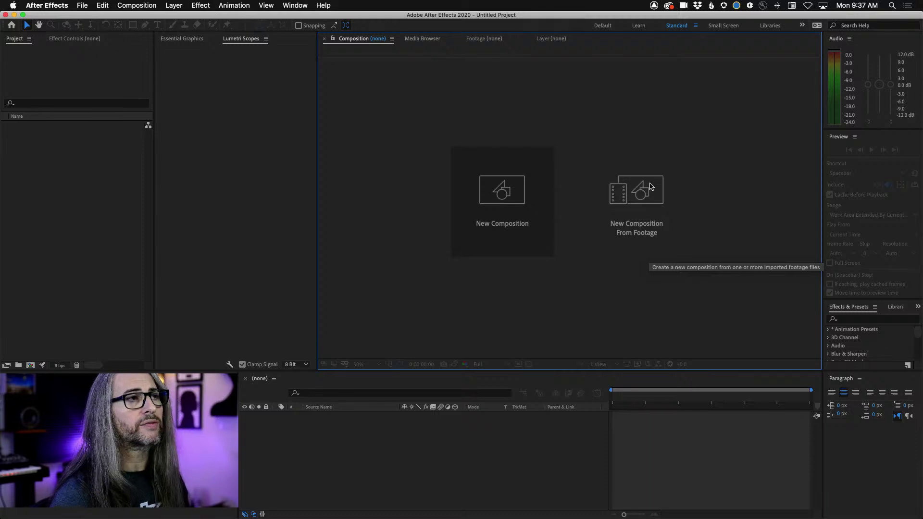
pyautogui.click(650, 188)
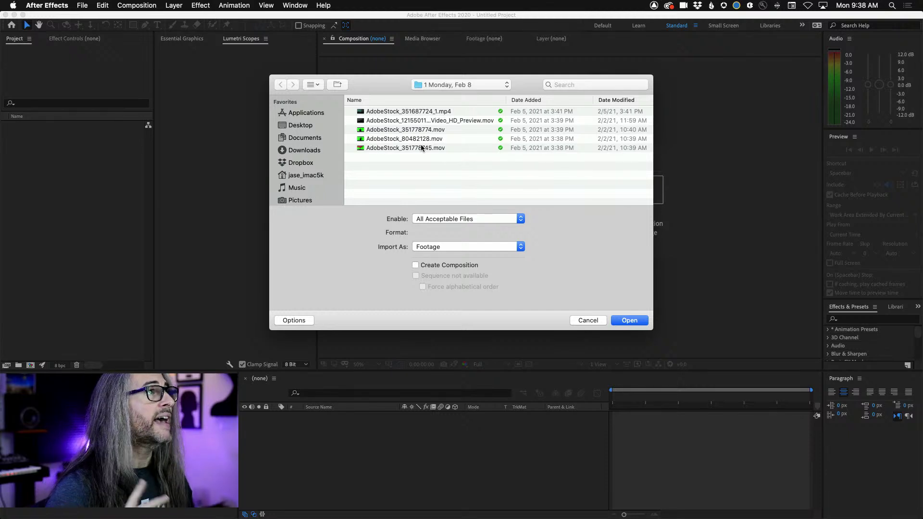
# Switch to Chrome and open the Adobe Stock free collection at stock.adobe.com/free in a new tab
pyautogui.moveTo(210, 515)
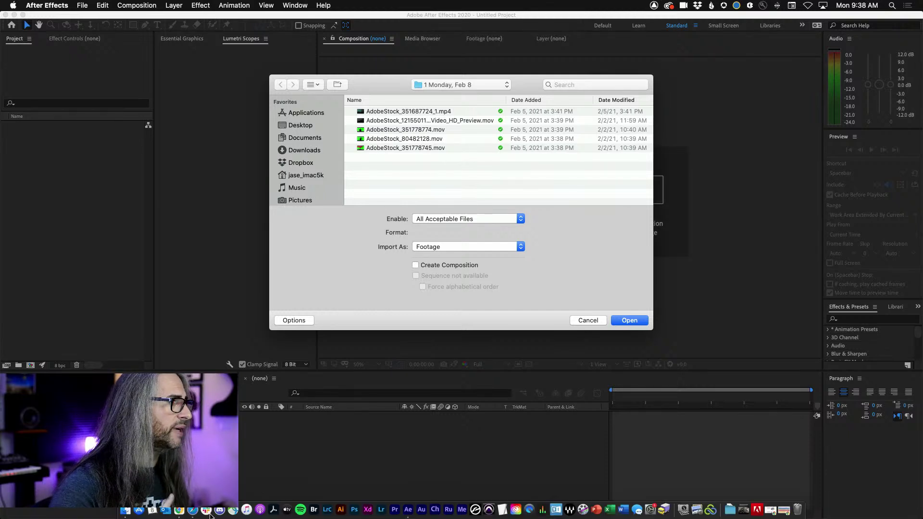
pyautogui.click(180, 510)
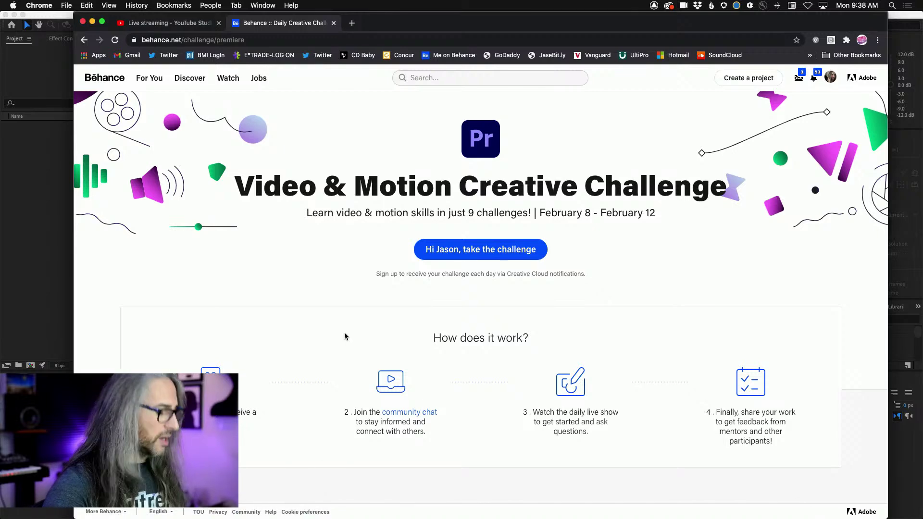
pyautogui.press('super+t')
pyautogui.write('sto')
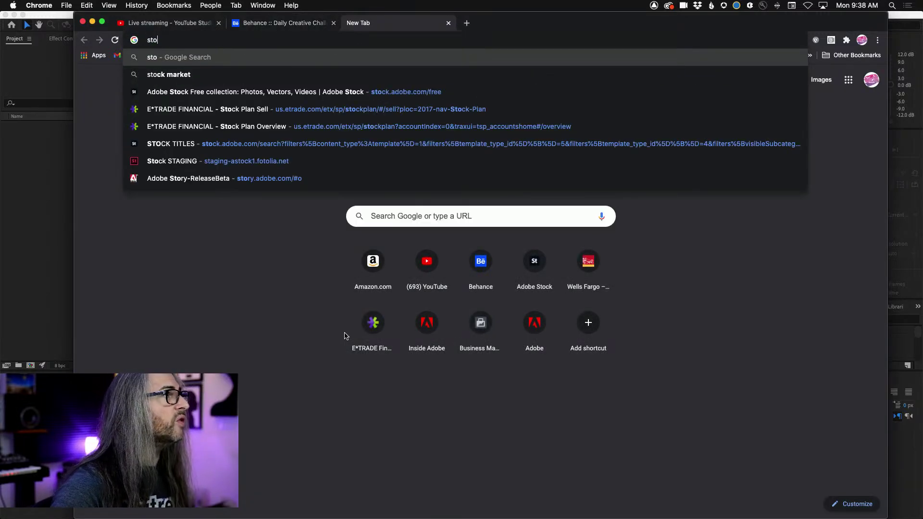
pyautogui.press('Down')
pyautogui.press('Down')
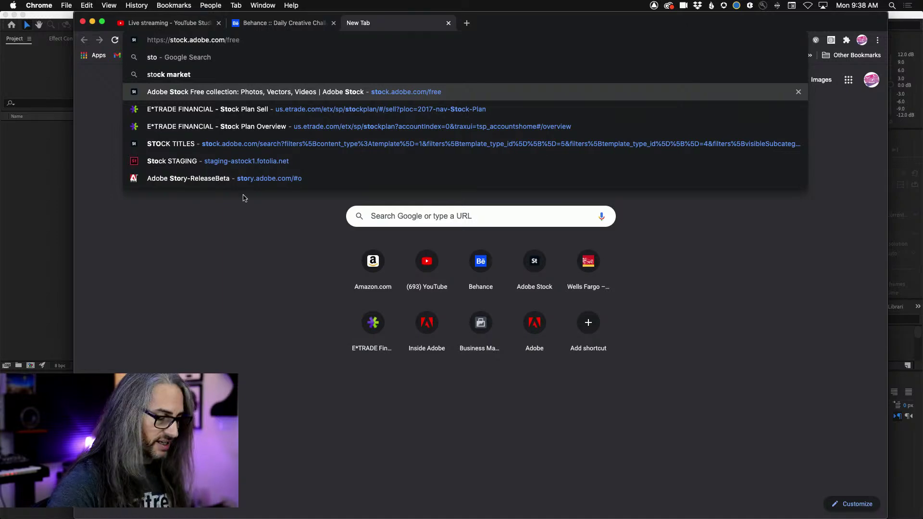
pyautogui.press('Return')
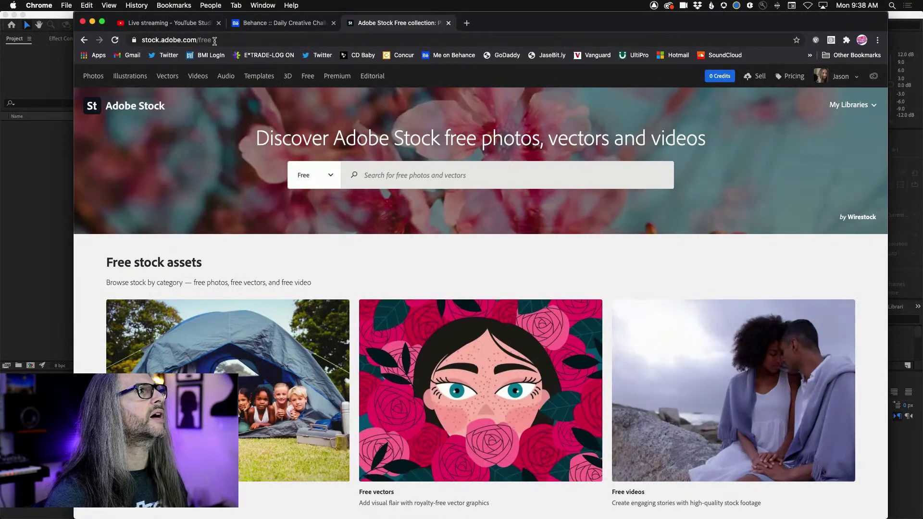
pyautogui.click(406, 175)
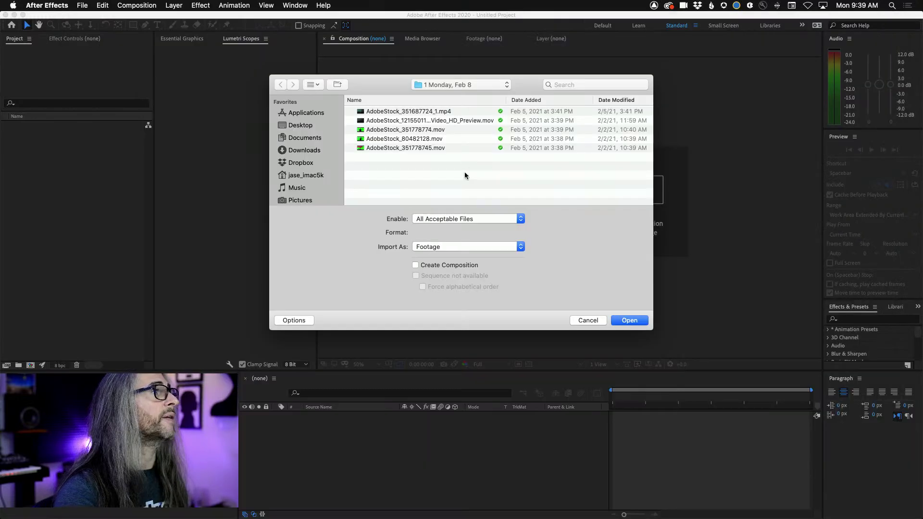
# Back in After Effects, preview AdobeStock_351778745.mov and import it as footage with Create Composition enabled
pyautogui.click(416, 148)
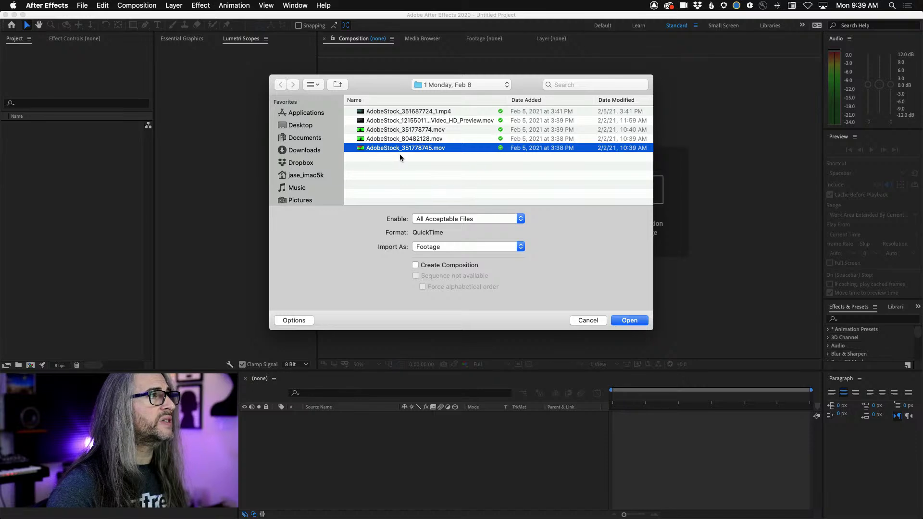
pyautogui.press('space')
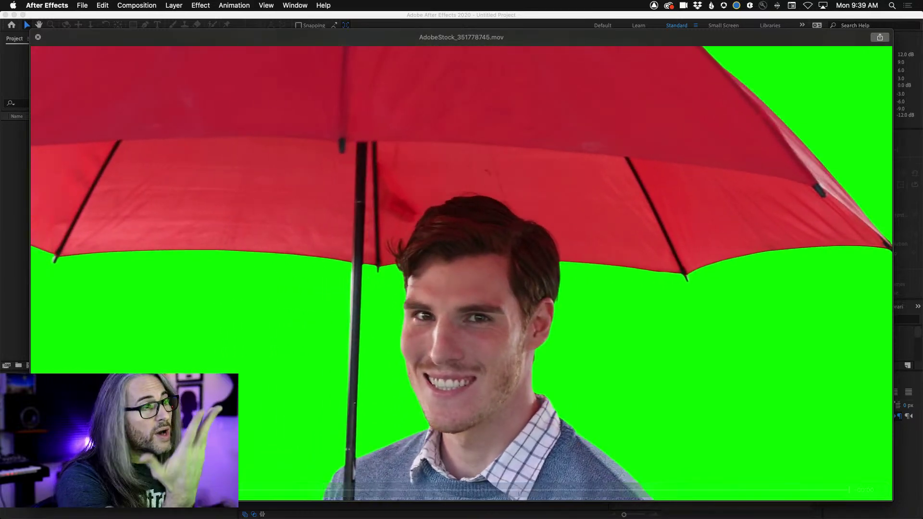
pyautogui.press('space')
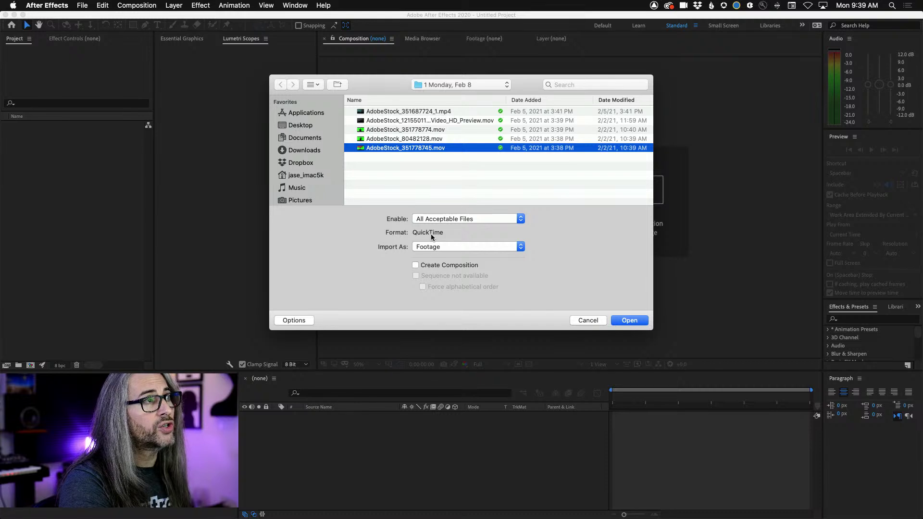
pyautogui.click(476, 251)
pyautogui.click(486, 247)
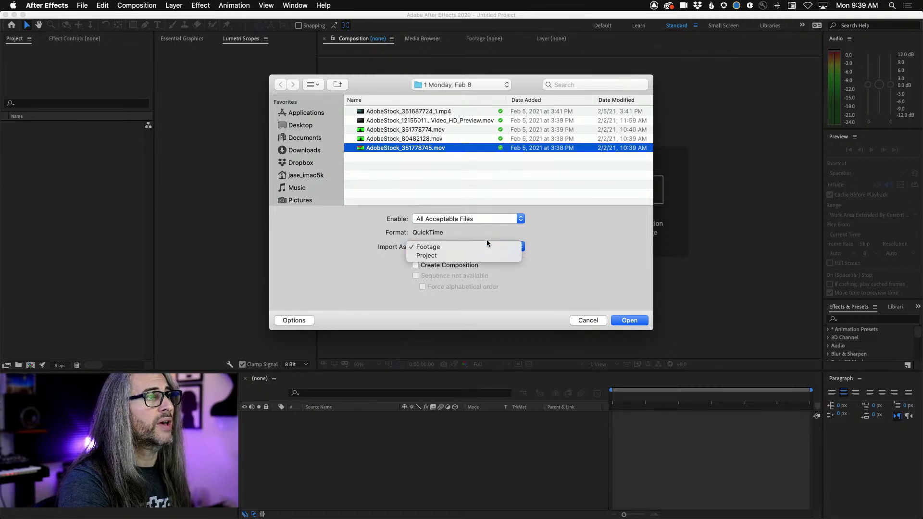
pyautogui.click(452, 269)
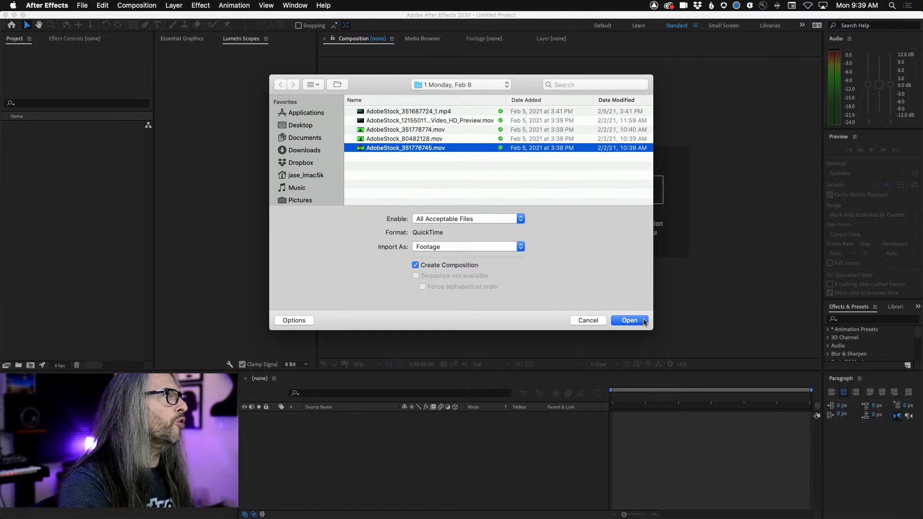
pyautogui.click(629, 321)
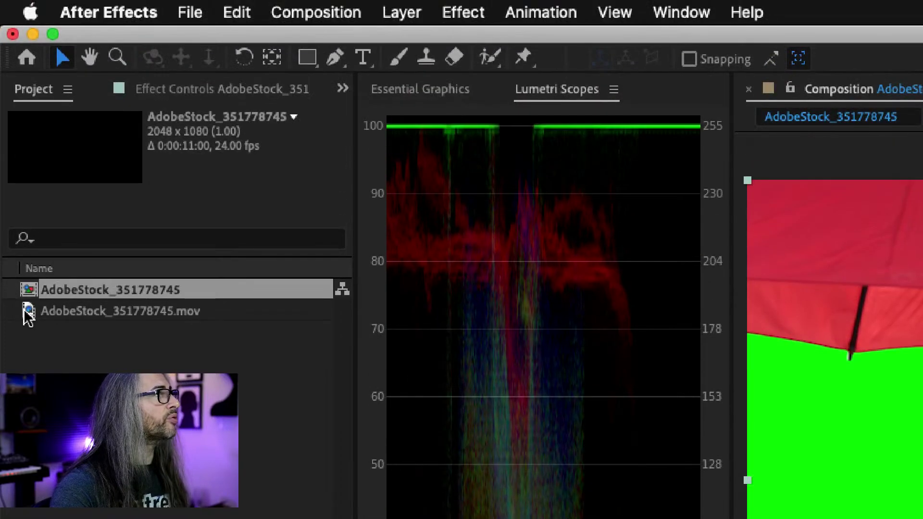
# Compare the imported clip with its composition in the project, and rename the composition Green Screen Umbrella
pyautogui.click(86, 319)
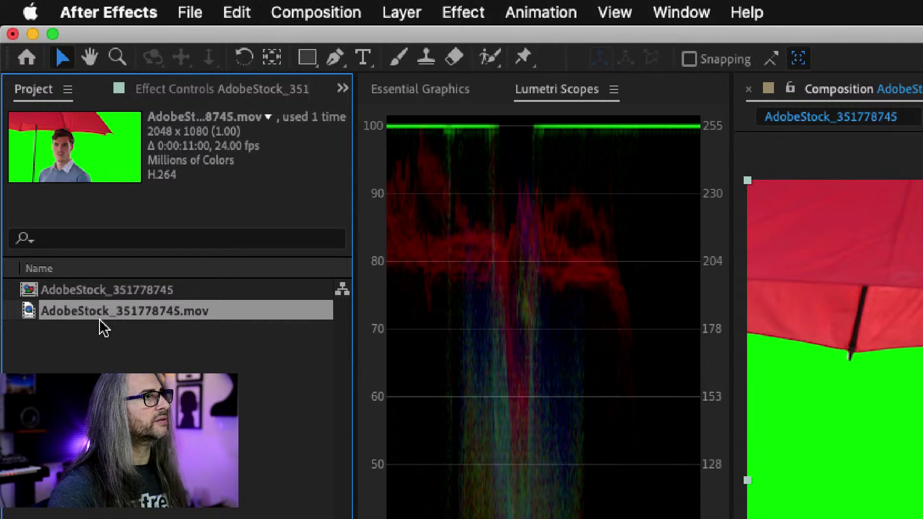
pyautogui.click(89, 294)
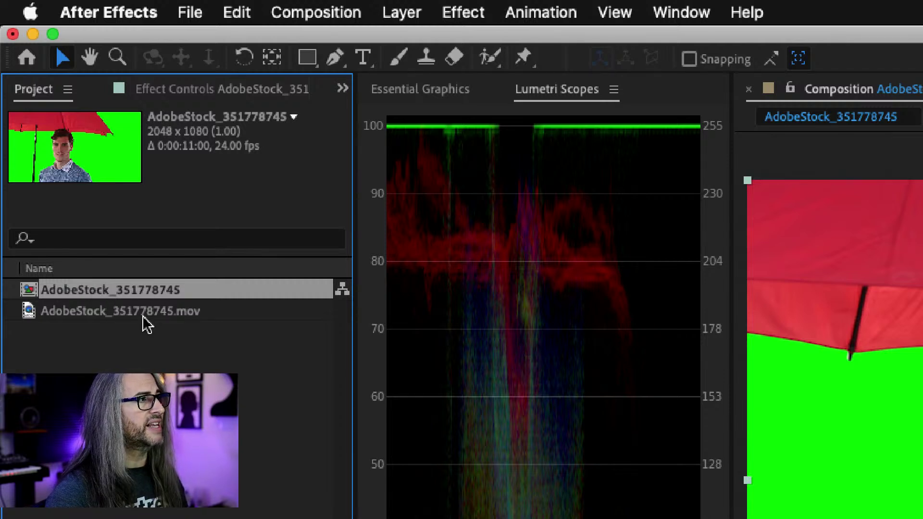
pyautogui.rightClick(132, 294)
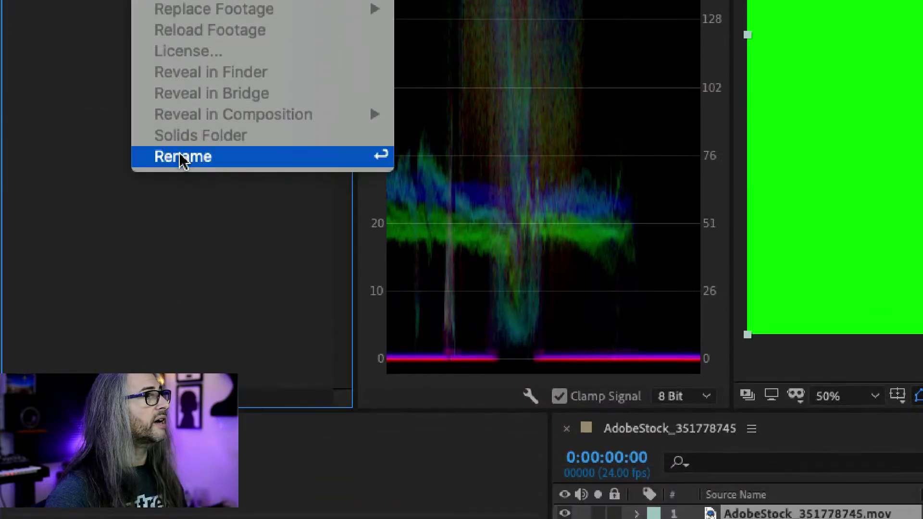
pyautogui.click(182, 157)
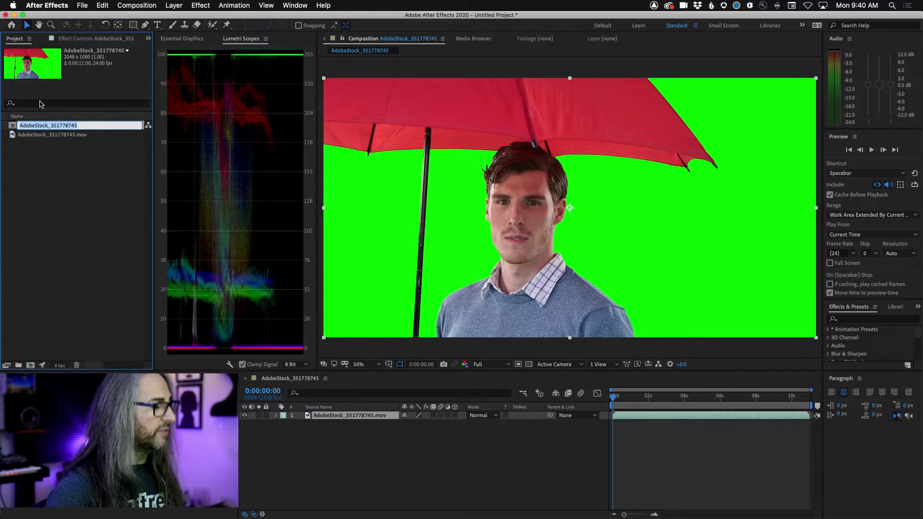
pyautogui.write('Green')
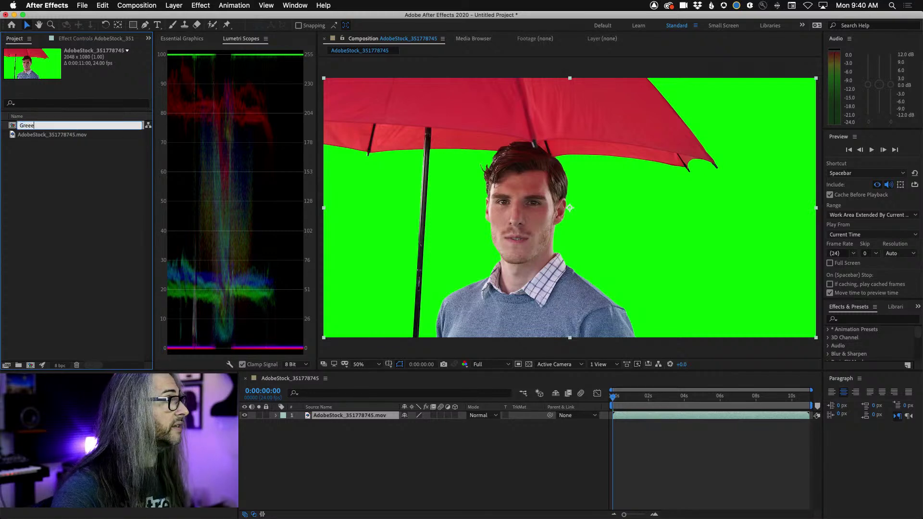
pyautogui.write(' Screen Umbr')
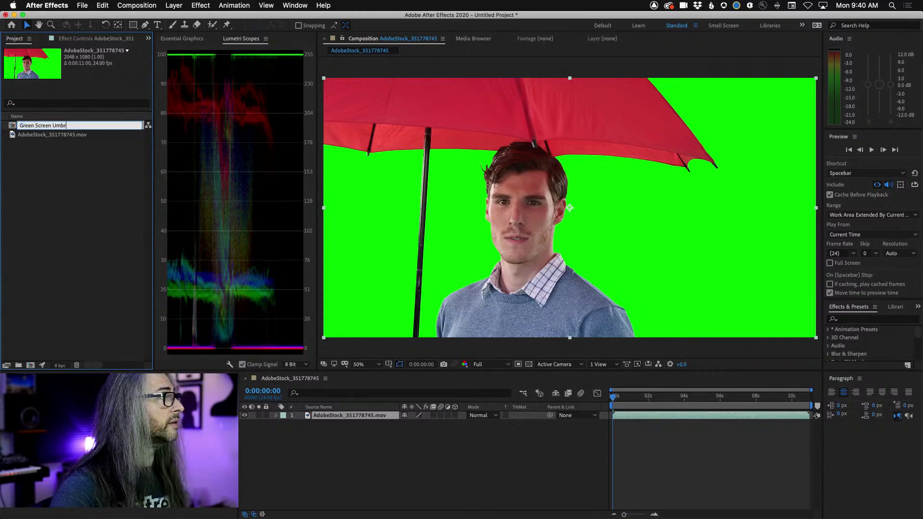
pyautogui.write('ella')
pyautogui.click(16, 195)
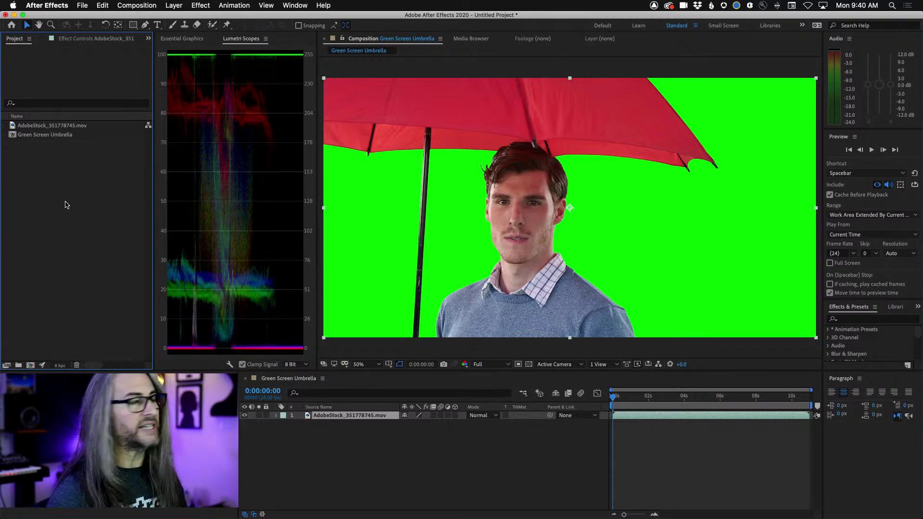
# Preview AdobeStock_121550110_Video_HD_Preview.mov, import it as footage with Create Composition enabled, and close the resulting composition's timeline
pyautogui.doubleClick(99, 241)
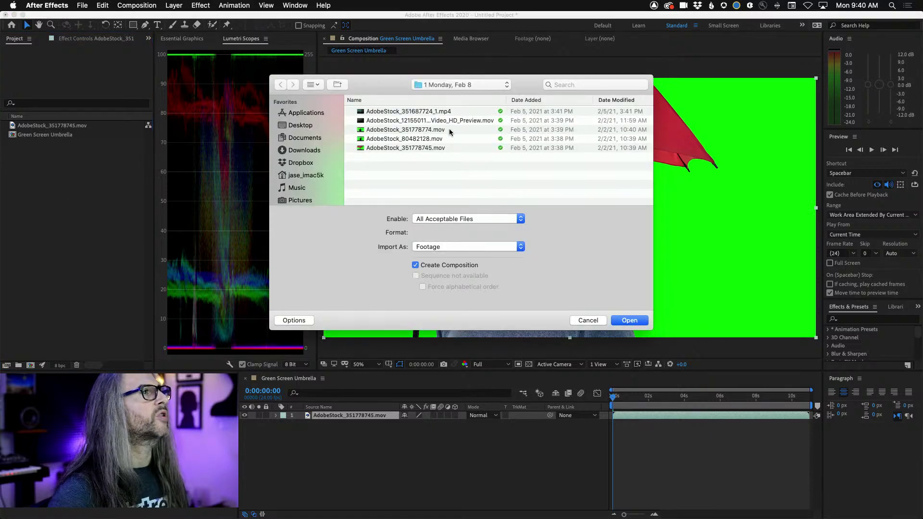
pyautogui.click(465, 125)
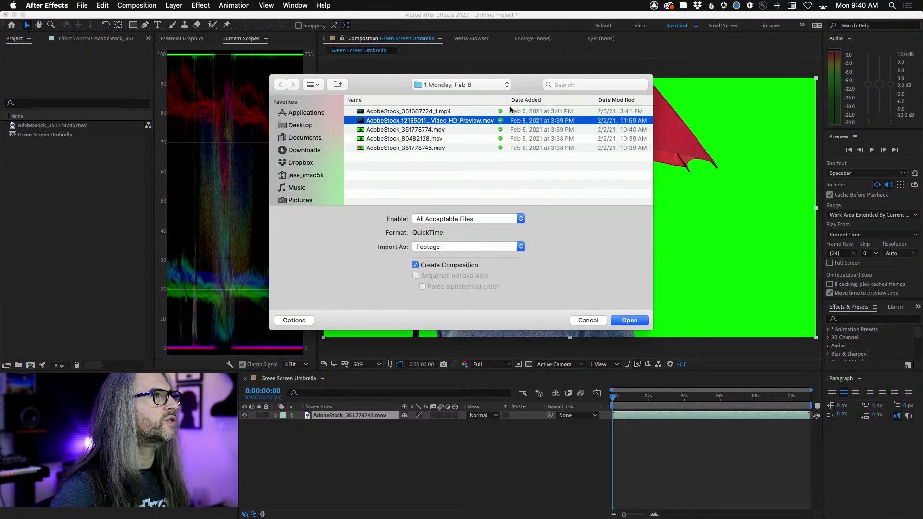
pyautogui.moveTo(508, 100); pyautogui.dragTo(538, 100)
pyautogui.press('space')
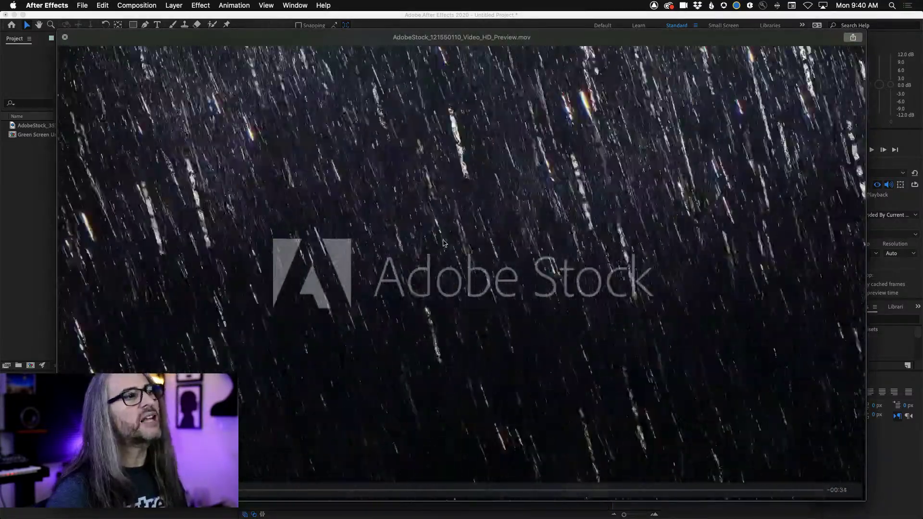
pyautogui.press('space')
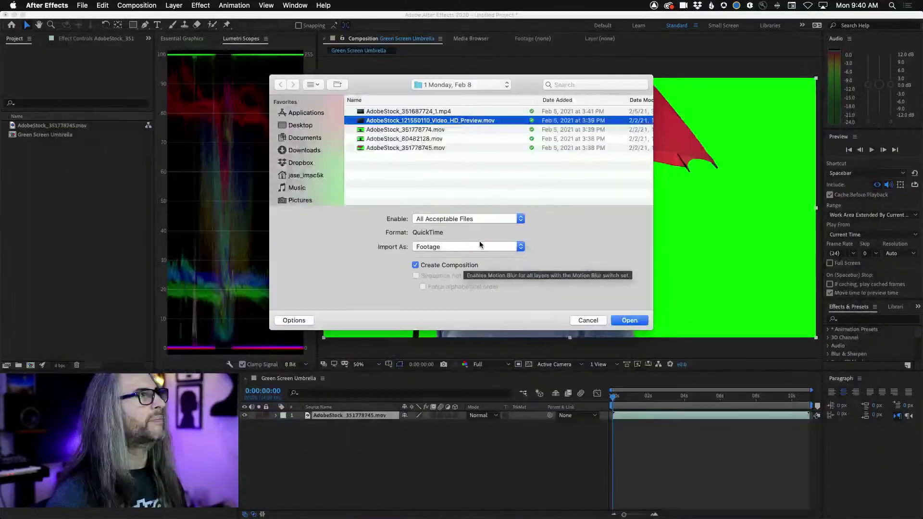
pyautogui.click(631, 323)
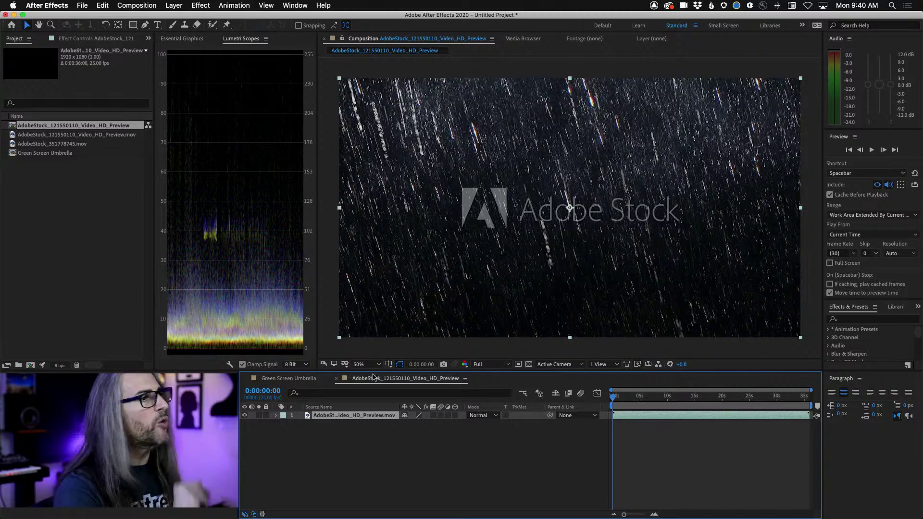
pyautogui.click(336, 378)
pyautogui.rightClick(68, 182)
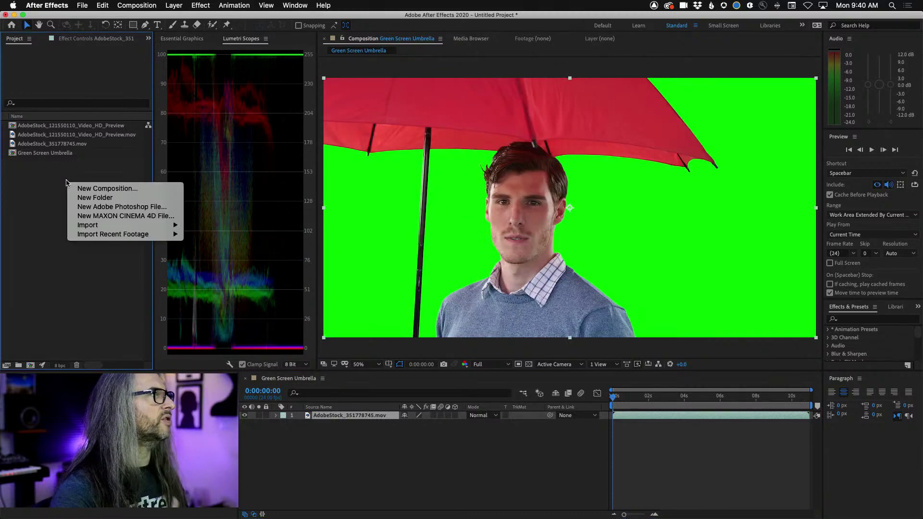
pyautogui.click(58, 182)
pyautogui.doubleClick(58, 181)
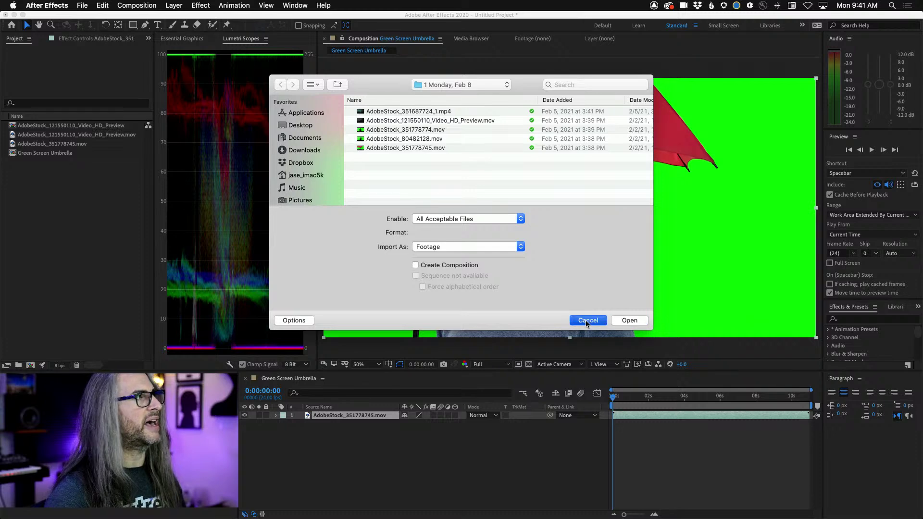
pyautogui.click(586, 321)
# Delete the AdobeStock_121550110_Video_HD_Preview composition from the project, keeping its source clip
pyautogui.click(33, 126)
pyautogui.press('Delete')
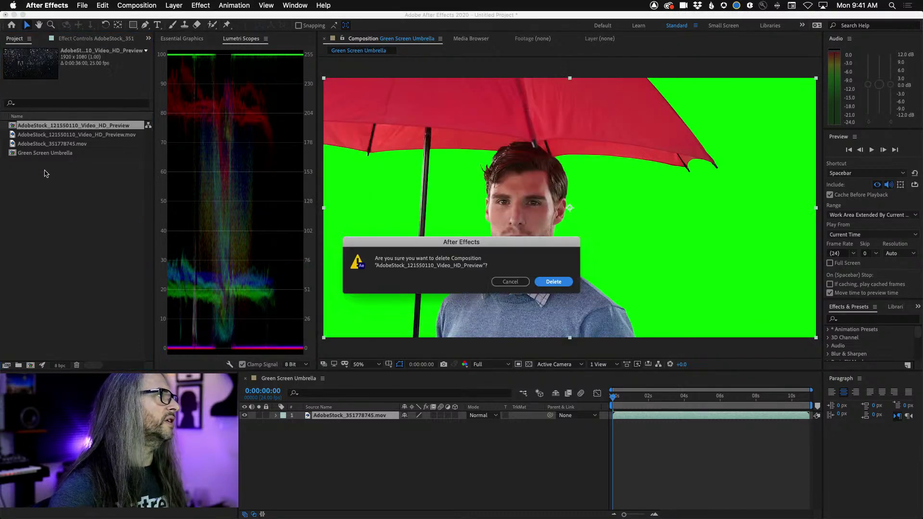
pyautogui.click(553, 283)
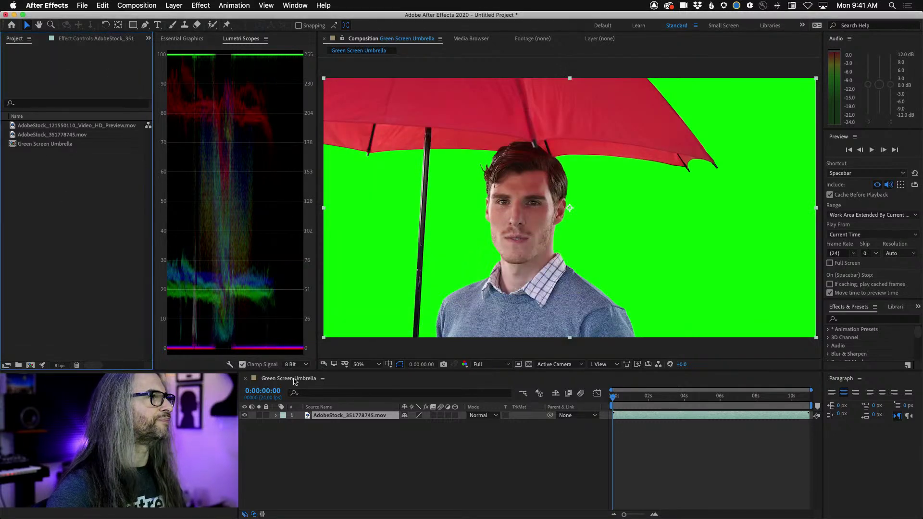
# Scrub and play through the Green Screen Umbrella composition to examine the footage, and return to its first frame
pyautogui.moveTo(634, 401)
pyautogui.mouseDown()
pyautogui.moveTo(596, 395)
pyautogui.moveTo(634, 391)
pyautogui.moveTo(619, 399)
pyautogui.mouseUp()
pyautogui.press('space')
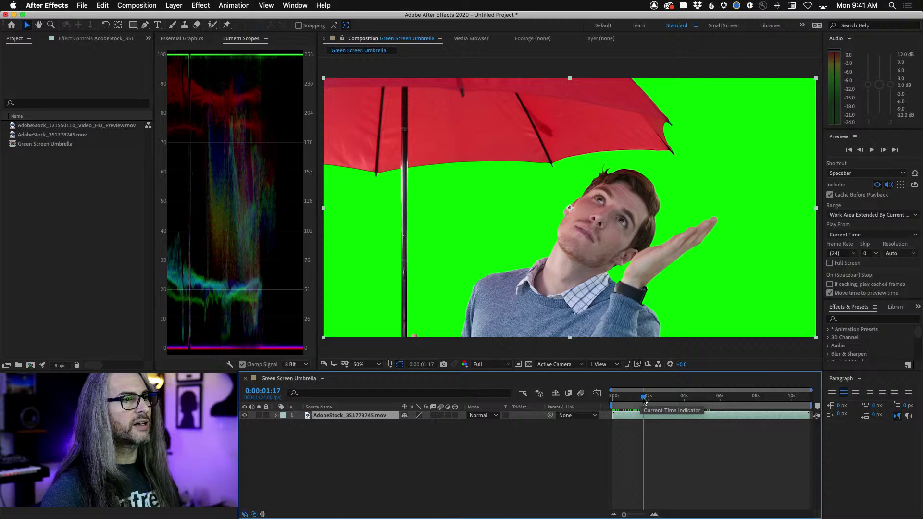
pyautogui.moveTo(635, 398); pyautogui.dragTo(828, 422)
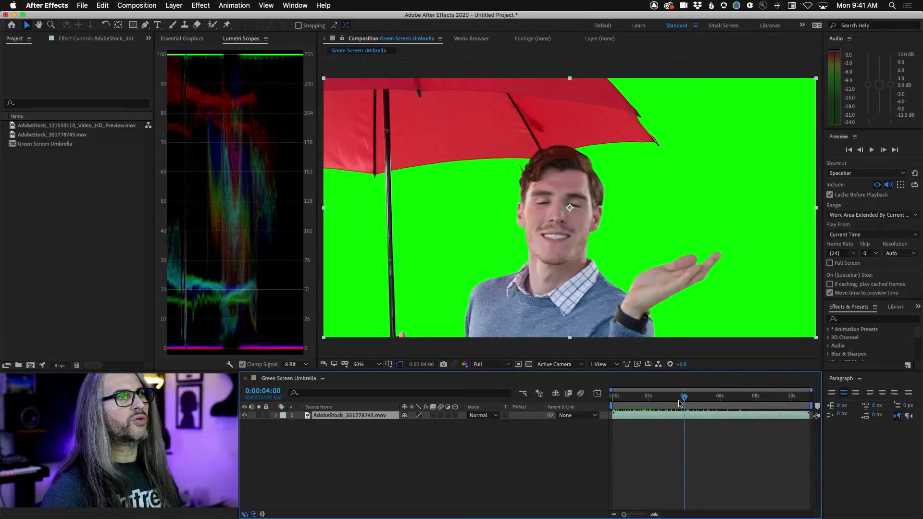
pyautogui.moveTo(679, 403); pyautogui.dragTo(430, 397)
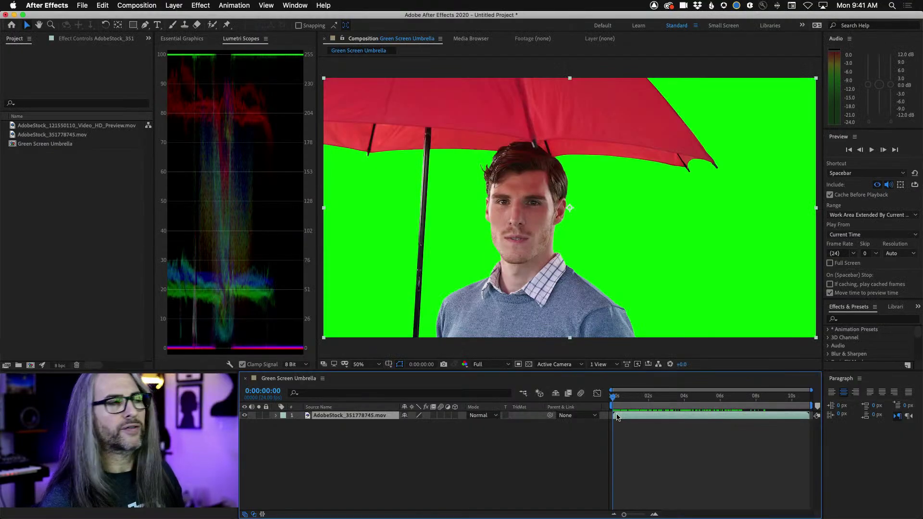
pyautogui.press('space')
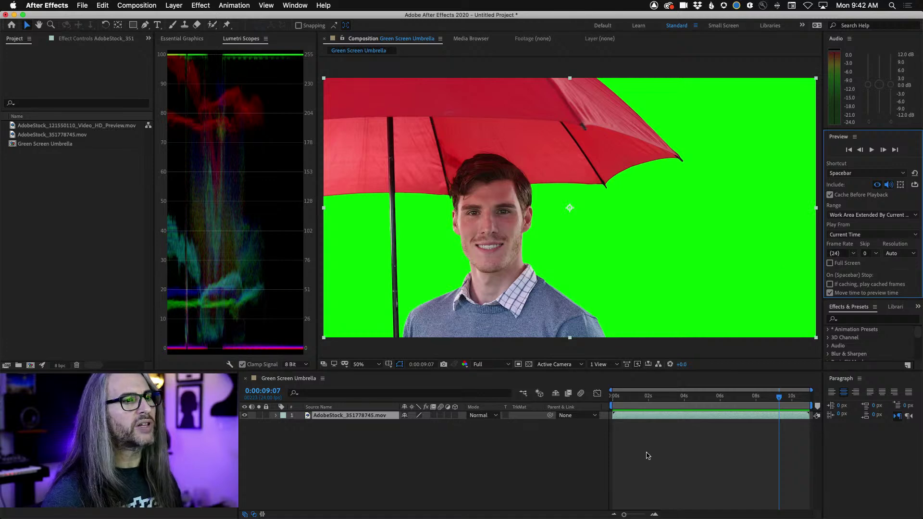
pyautogui.press('space')
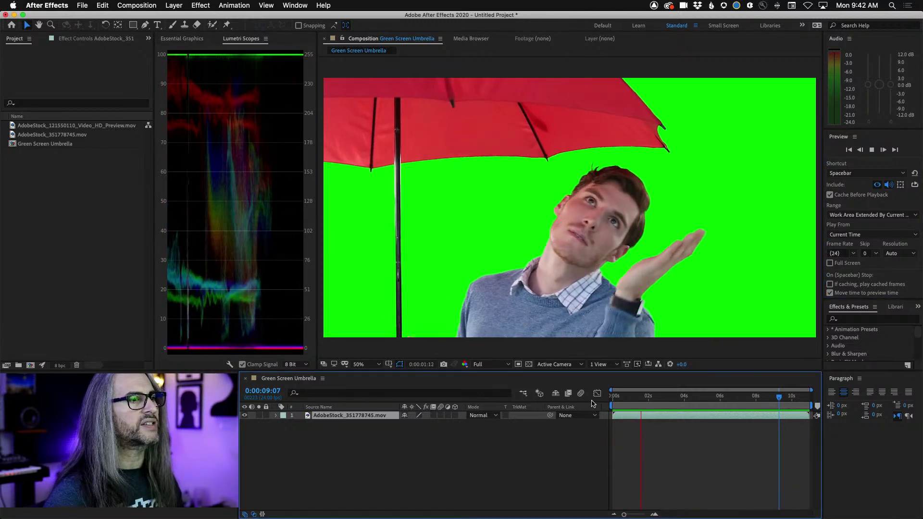
pyautogui.click(643, 398)
pyautogui.moveTo(643, 398); pyautogui.dragTo(568, 401)
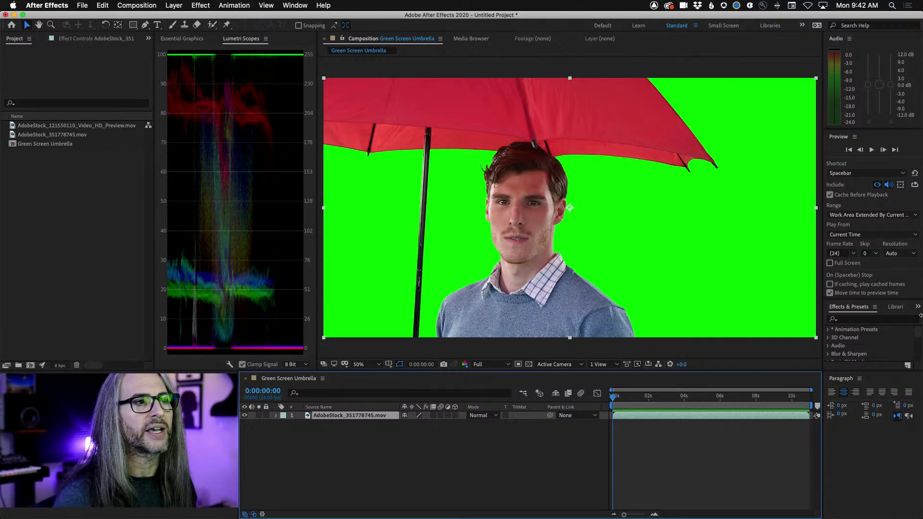
# Bring Effects & Presets to the front of its panel group and enlarge it to show more effect categories
pyautogui.click(865, 316)
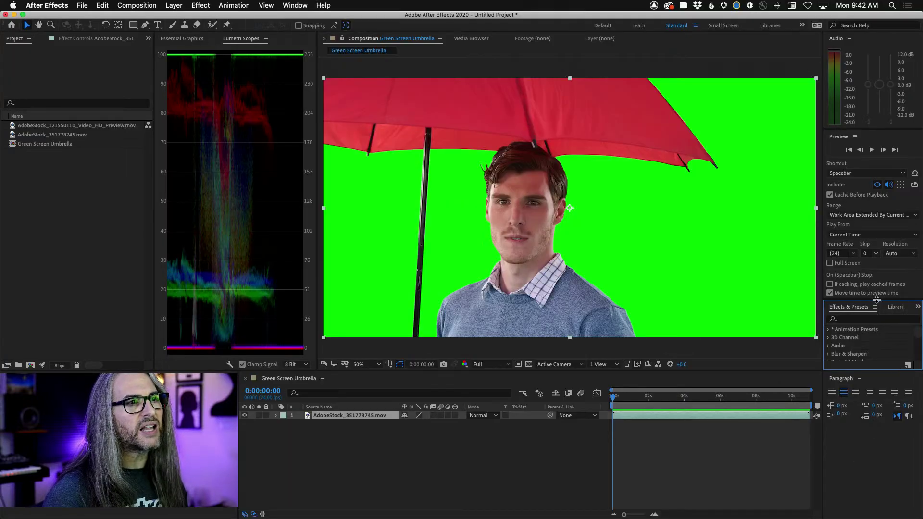
pyautogui.moveTo(877, 300); pyautogui.dragTo(919, 239)
pyautogui.click(849, 256)
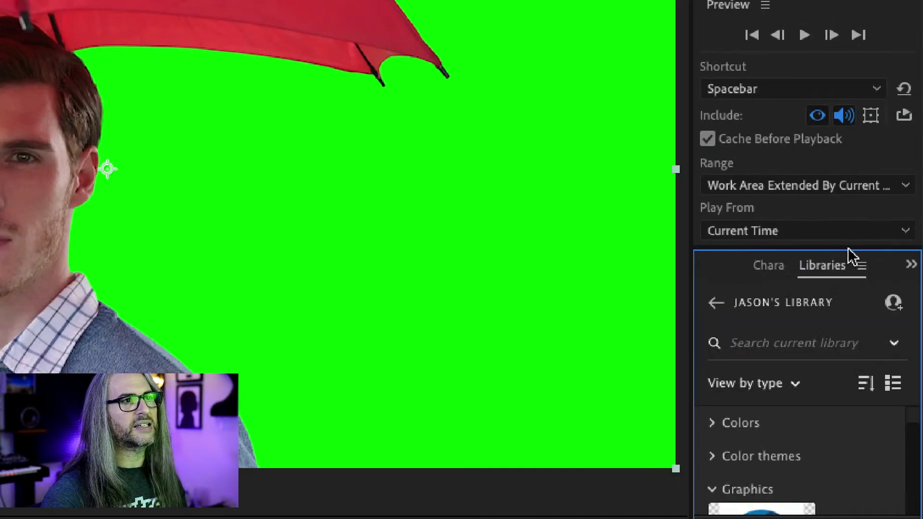
pyautogui.click(766, 268)
pyautogui.click(721, 270)
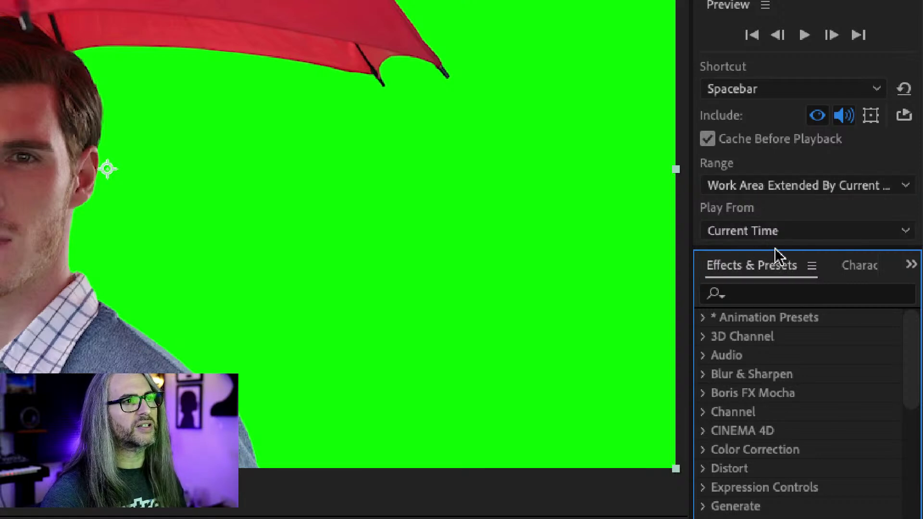
pyautogui.moveTo(776, 248); pyautogui.dragTo(781, 196)
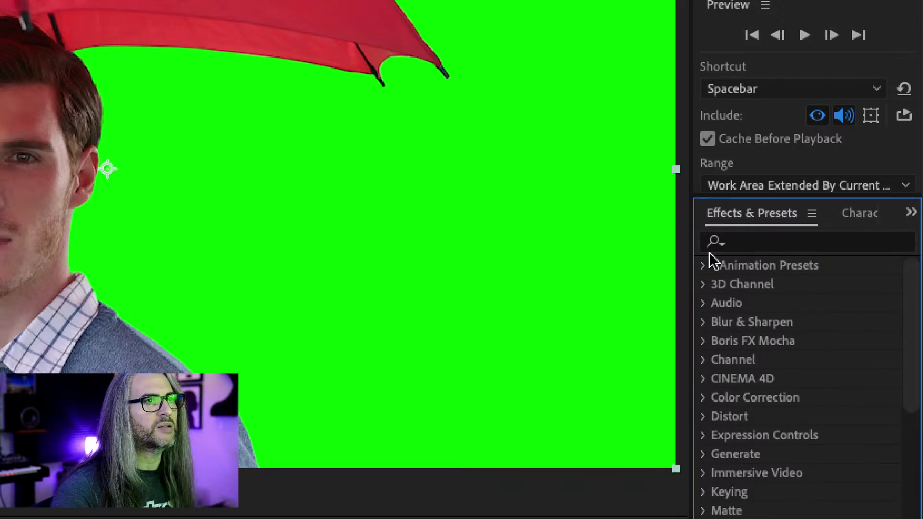
# Search the effects for "key" and apply the Keylight + Key Cleaner + Advanced Spill Suppressor preset to the AdobeStock_351778745.mov layer
pyautogui.click(813, 241)
pyautogui.write('key')
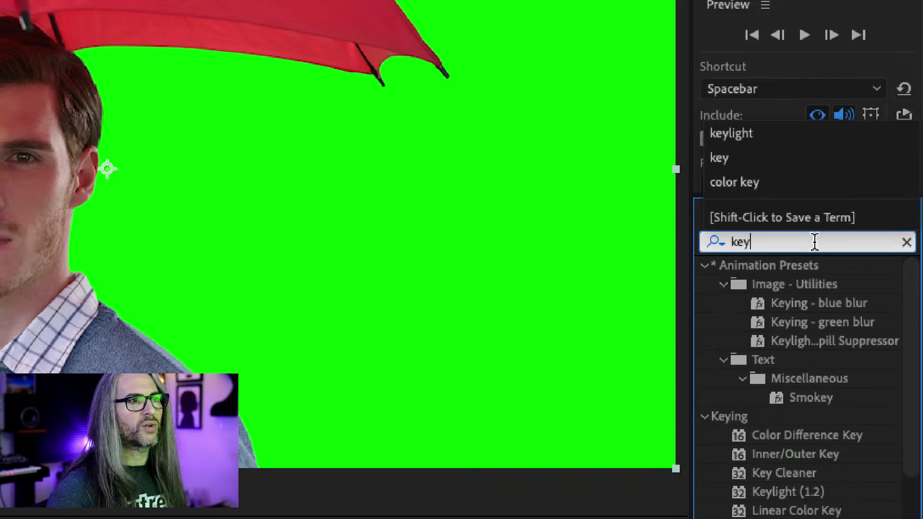
pyautogui.click(898, 263)
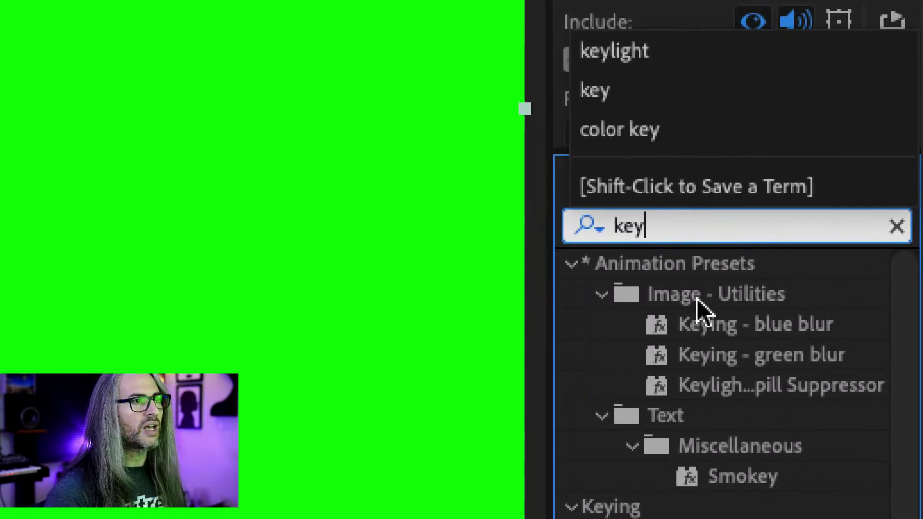
pyautogui.click(553, 355)
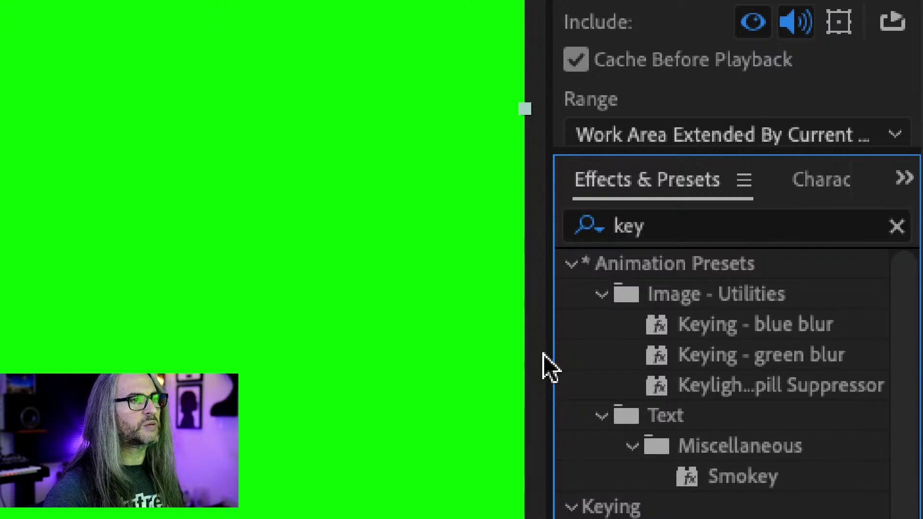
pyautogui.moveTo(552, 359); pyautogui.dragTo(284, 358)
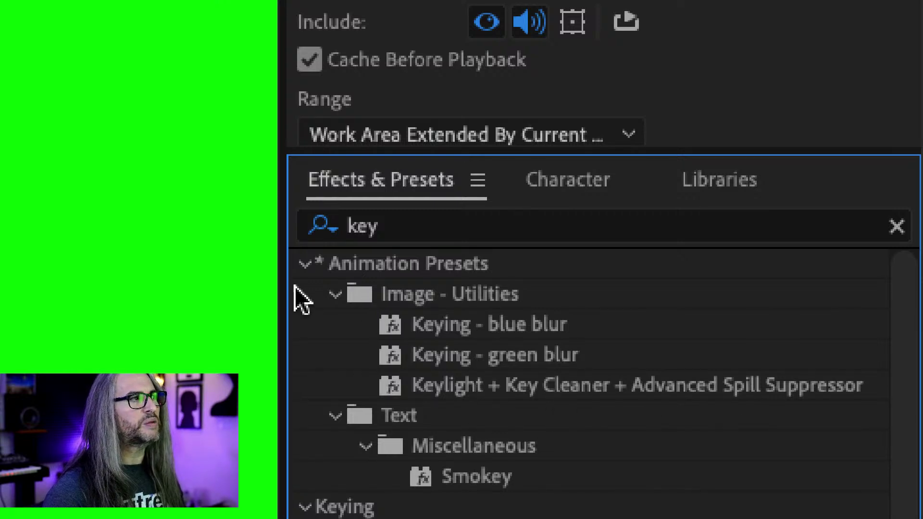
pyautogui.moveTo(288, 289); pyautogui.dragTo(549, 290)
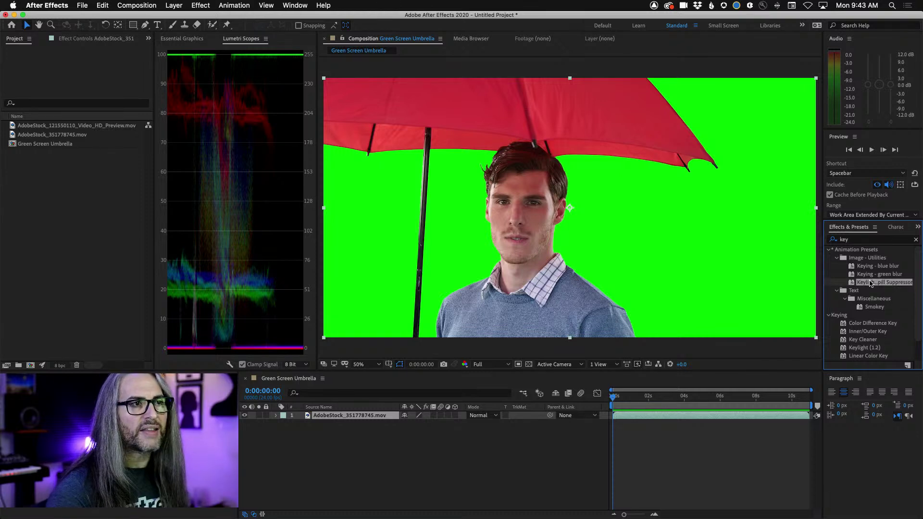
pyautogui.moveTo(875, 283); pyautogui.dragTo(476, 478)
pyautogui.moveTo(341, 430); pyautogui.dragTo(362, 413)
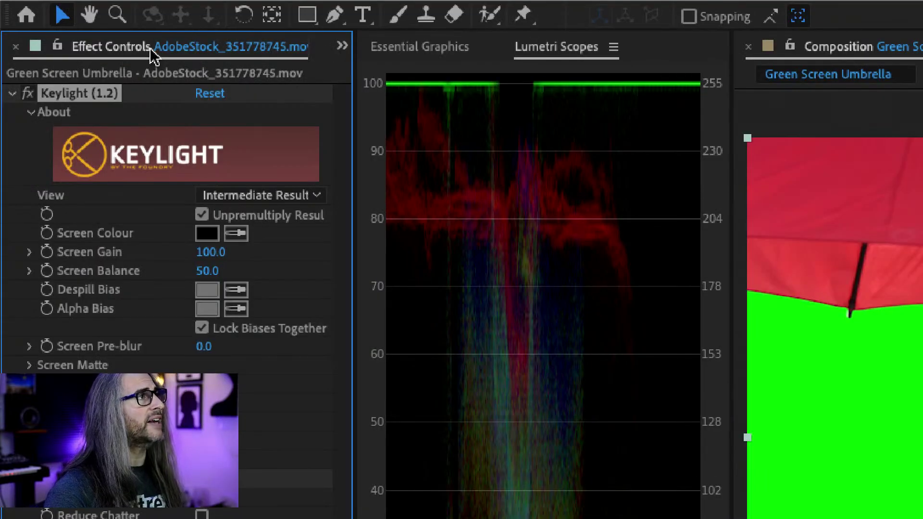
# Look at the project items and return to the effect controls of AdobeStock_351778745.mov
pyautogui.click(342, 47)
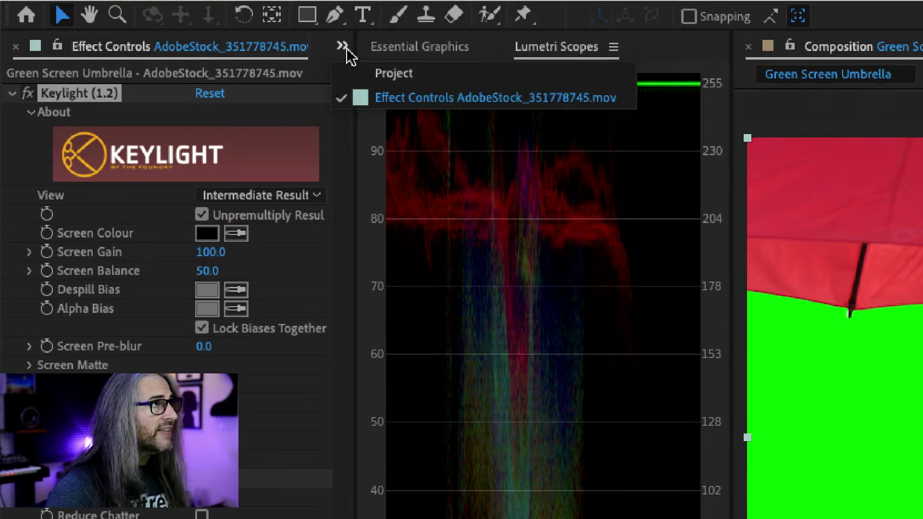
pyautogui.click(391, 74)
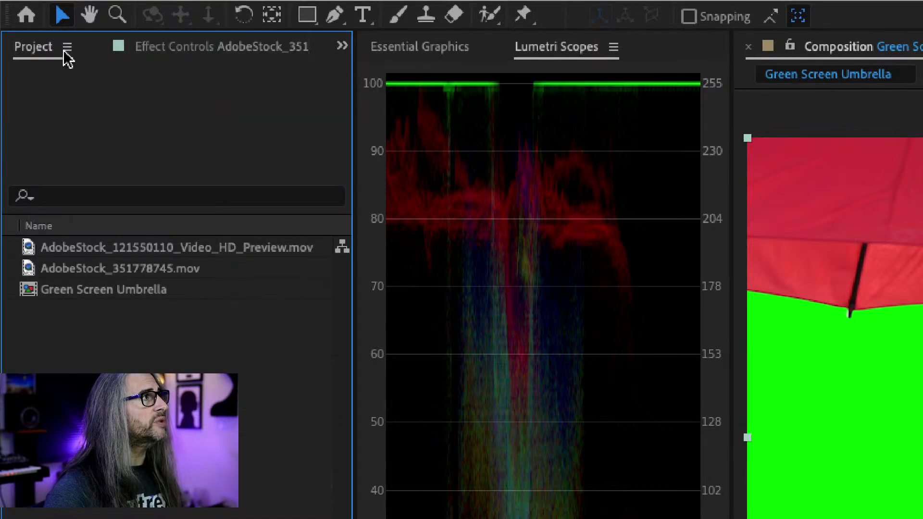
pyautogui.click(230, 56)
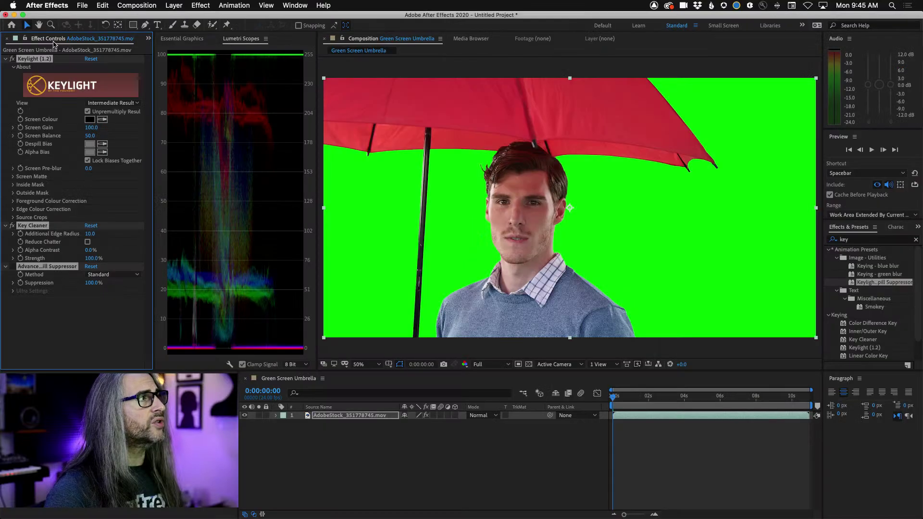
pyautogui.click(295, 5)
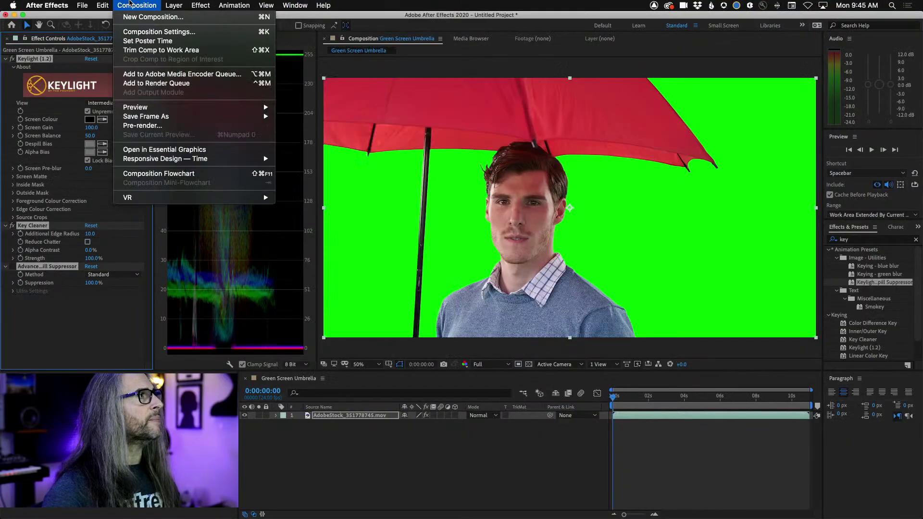
pyautogui.click(1, 25)
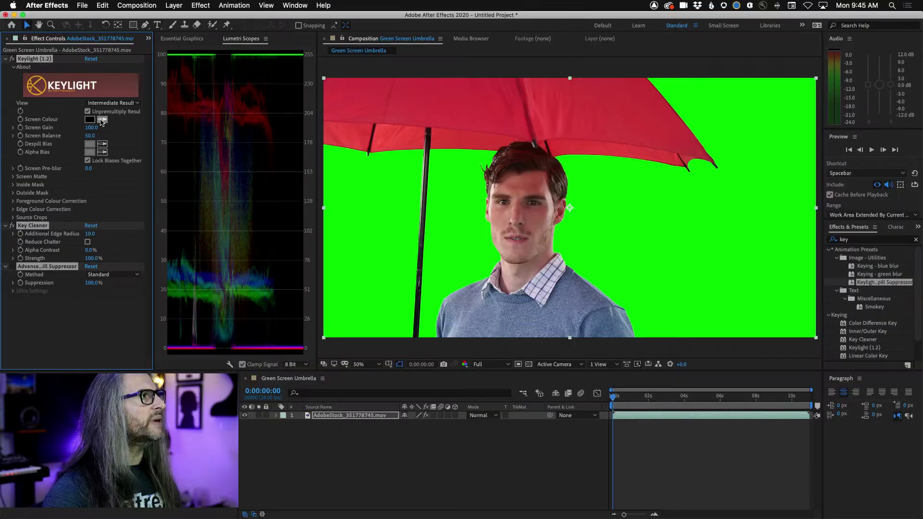
# Set Keylight's Screen Colour by sampling the green background beside the umbrella handle
pyautogui.click(102, 120)
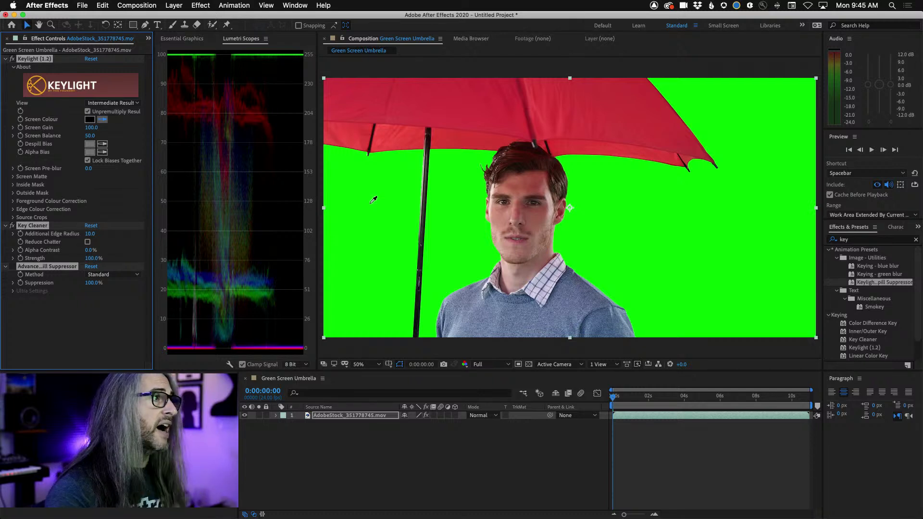
pyautogui.click(371, 203)
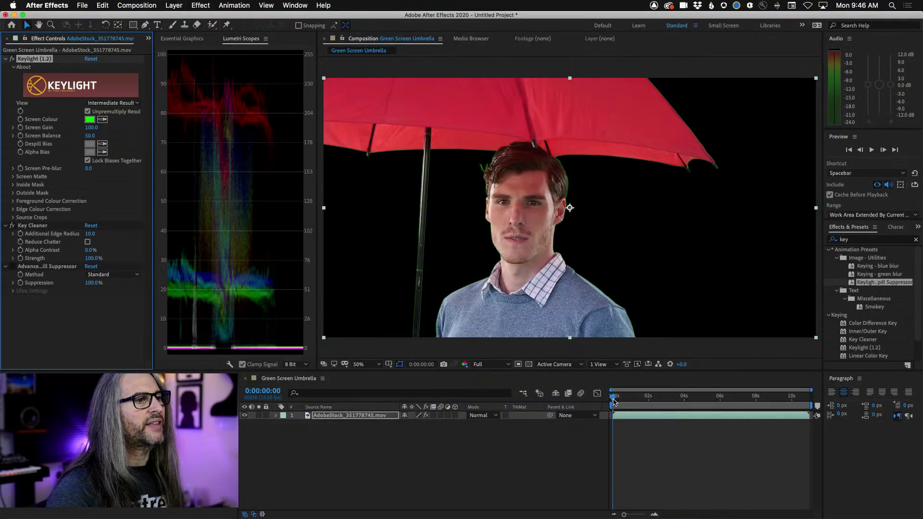
# Move the current time to 0:00:01:08 and enable the Advanced Spill Suppressor effect on the keyed clip
pyautogui.moveTo(616, 398); pyautogui.dragTo(637, 398)
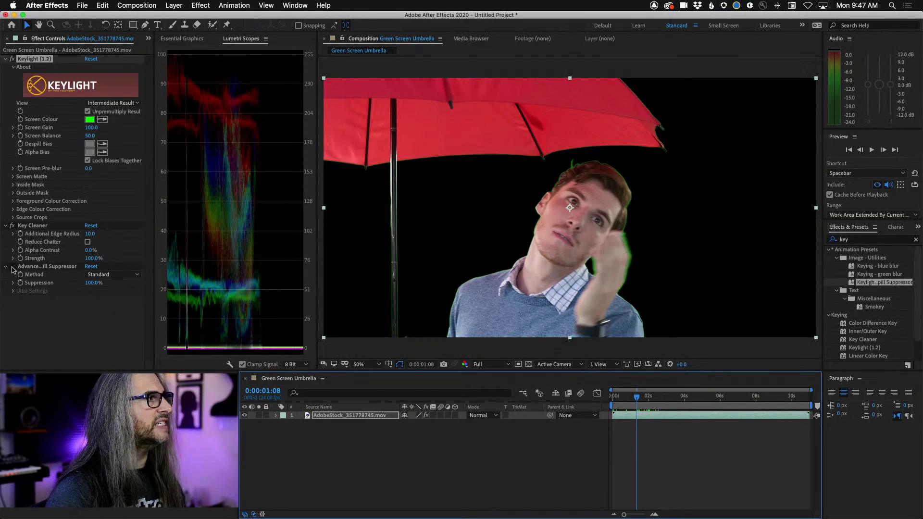
pyautogui.click(12, 267)
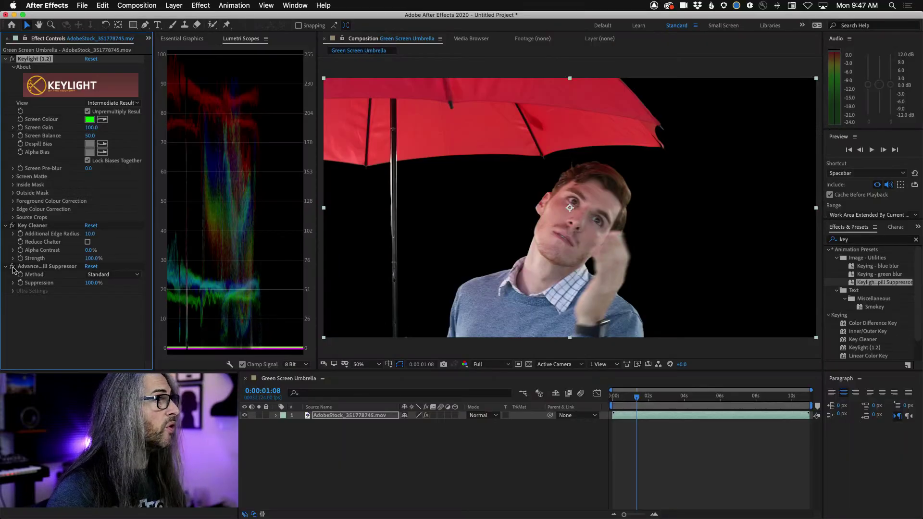
pyautogui.click(13, 267)
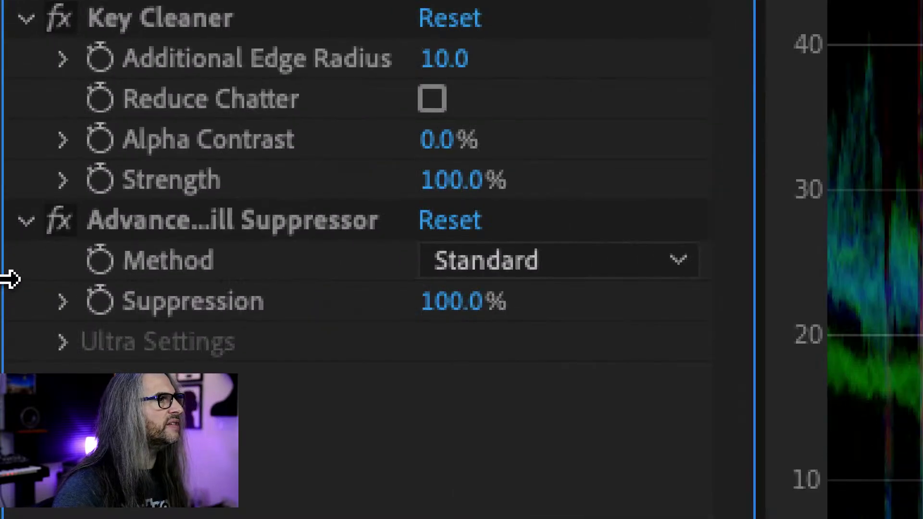
# Try the Ultra method of the Advanced Spill Suppressor and return it to Standard
pyautogui.click(562, 269)
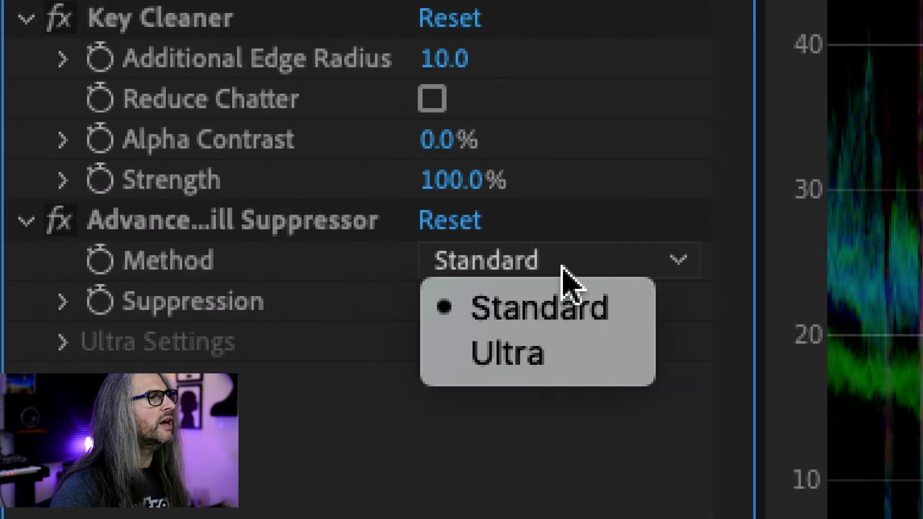
pyautogui.click(606, 364)
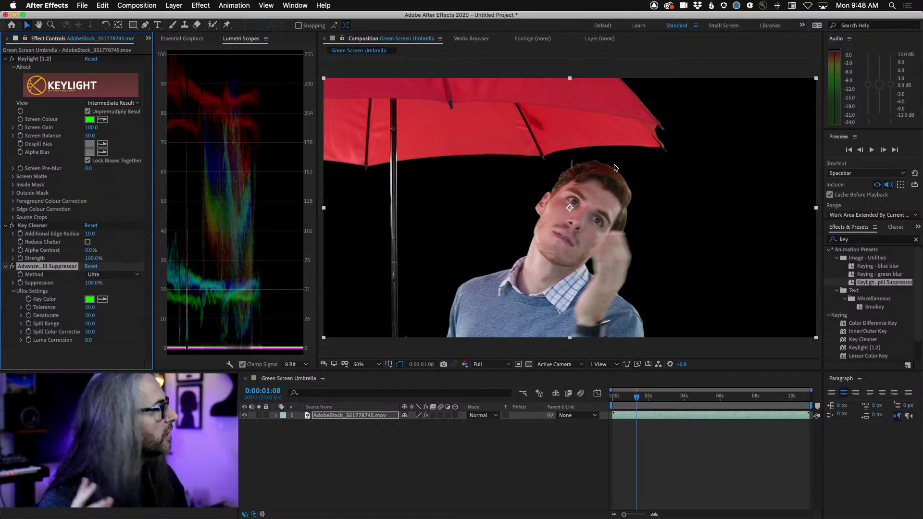
pyautogui.click(111, 276)
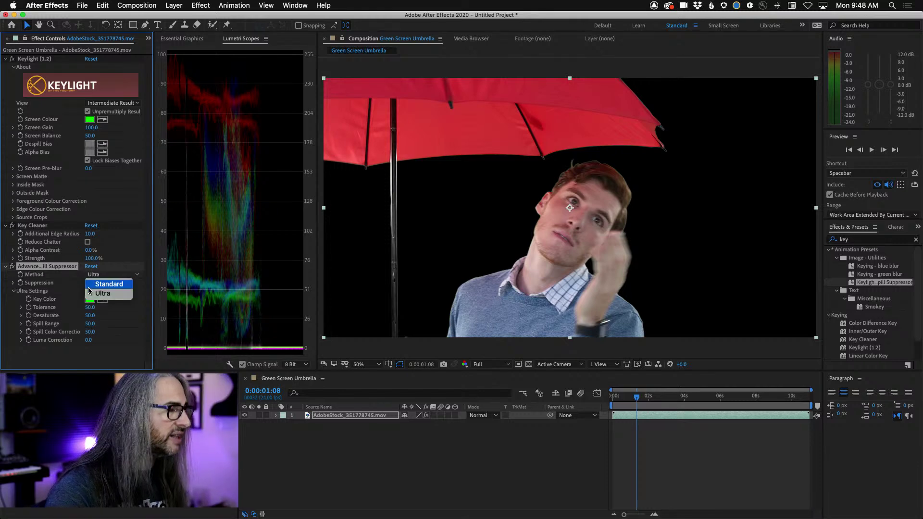
pyautogui.click(90, 285)
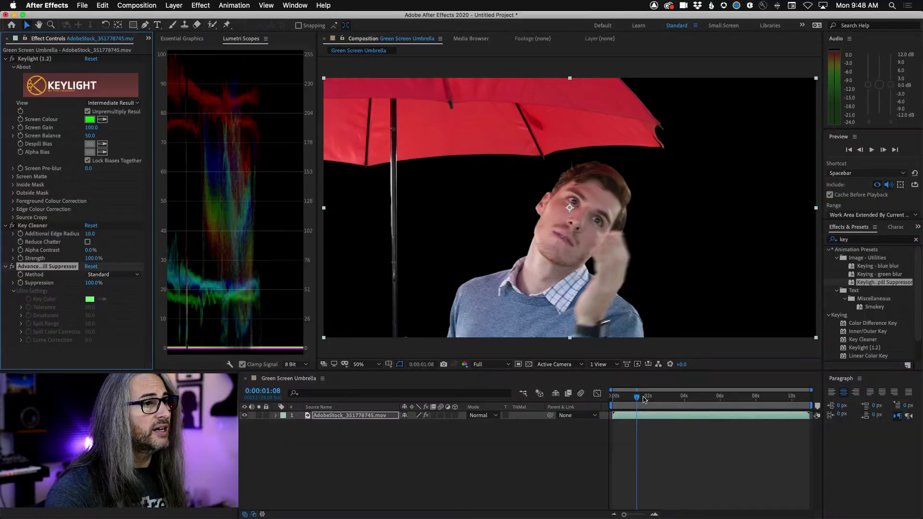
# Preview the keyed umbrella clip from the start and return the current time to 0:00:00:00
pyautogui.moveTo(643, 399); pyautogui.dragTo(613, 398)
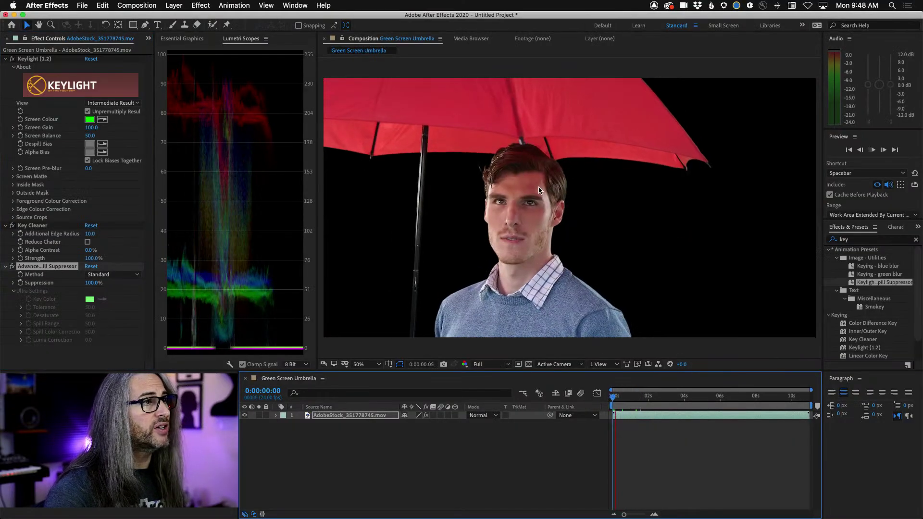
pyautogui.press('space')
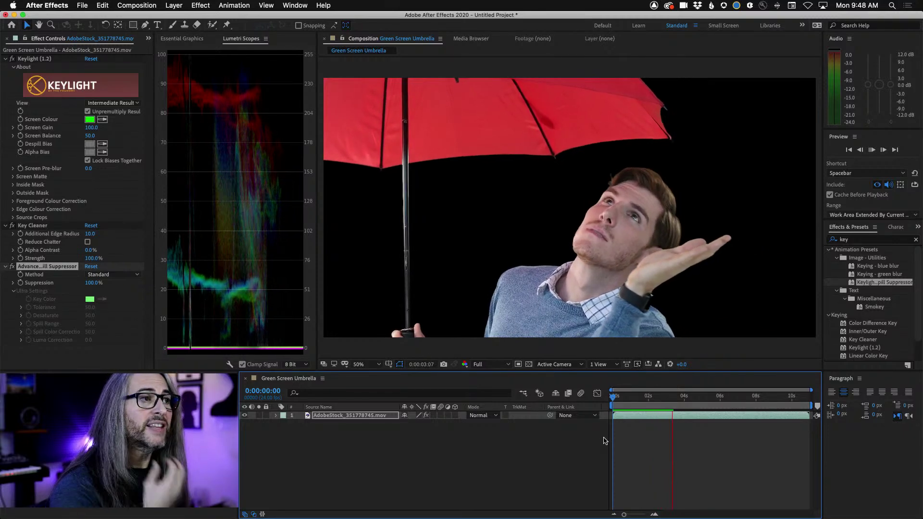
pyautogui.press('space')
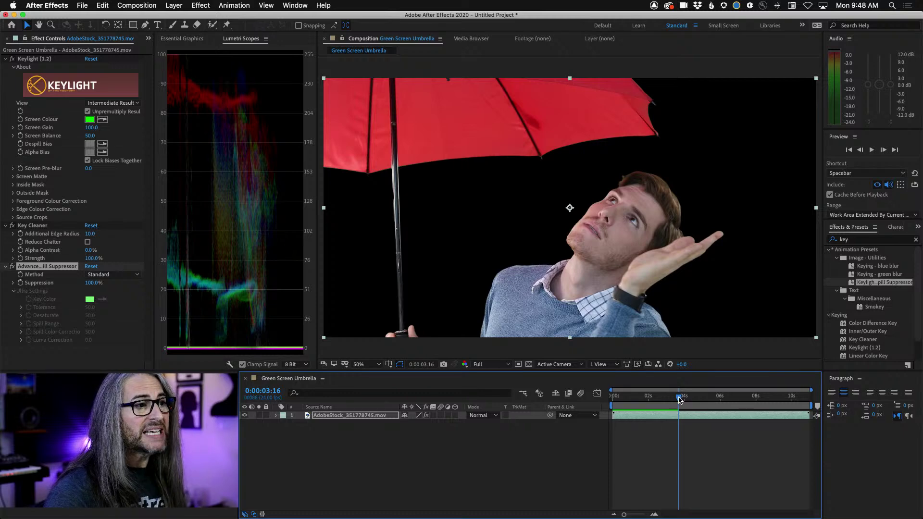
pyautogui.moveTo(680, 400); pyautogui.dragTo(567, 399)
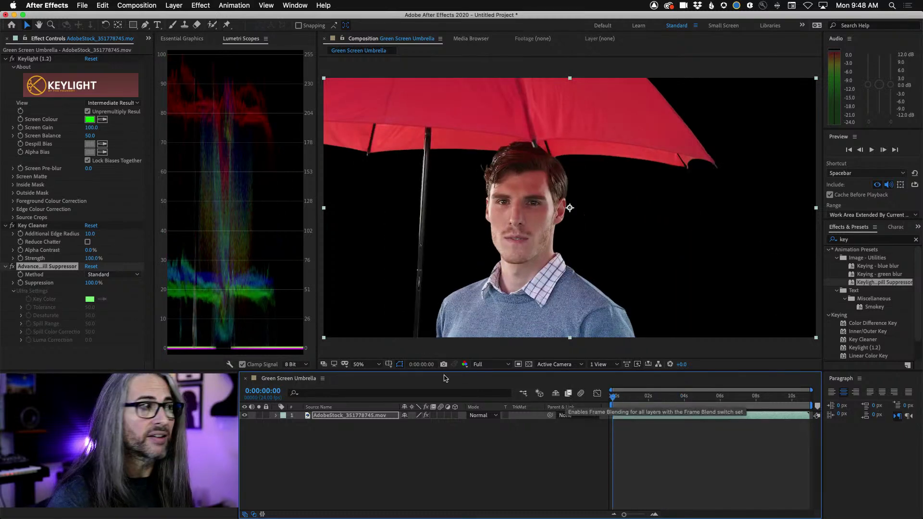
# Add the rain clip AdobeStock_121550110_Video_HD_Preview.mov to the Green Screen Umbrella composition beneath the keyed umbrella layer
pyautogui.click(16, 39)
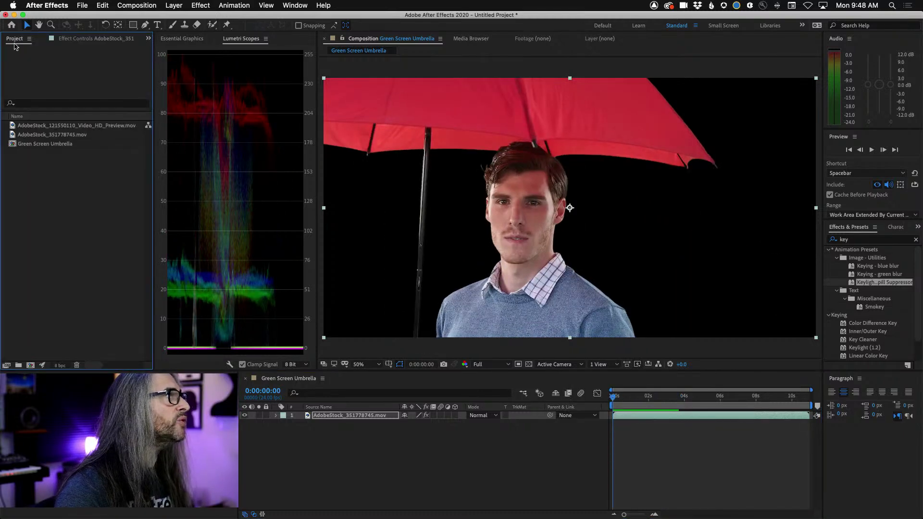
pyautogui.click(12, 127)
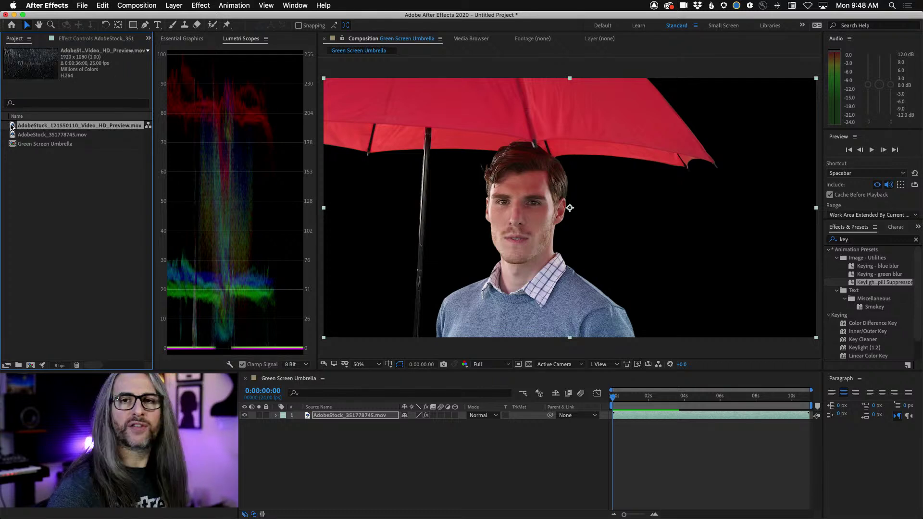
pyautogui.moveTo(12, 127); pyautogui.dragTo(318, 443)
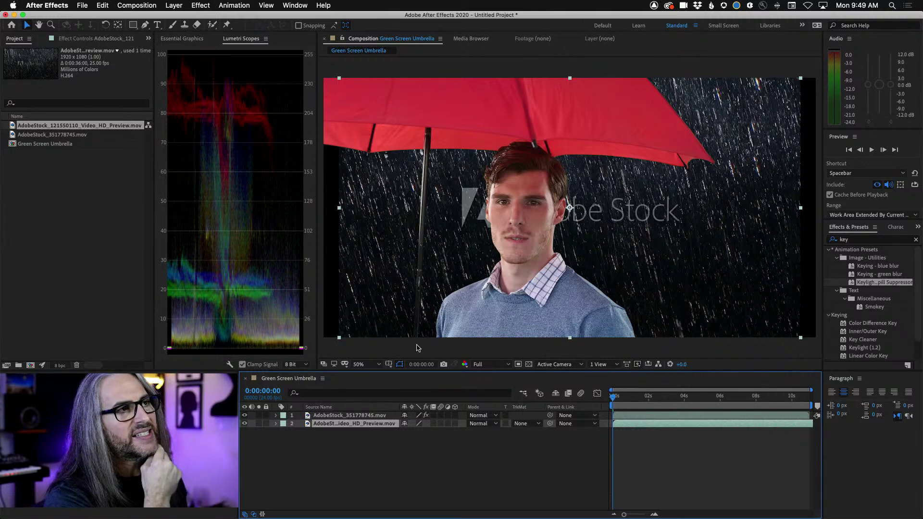
pyautogui.click(329, 444)
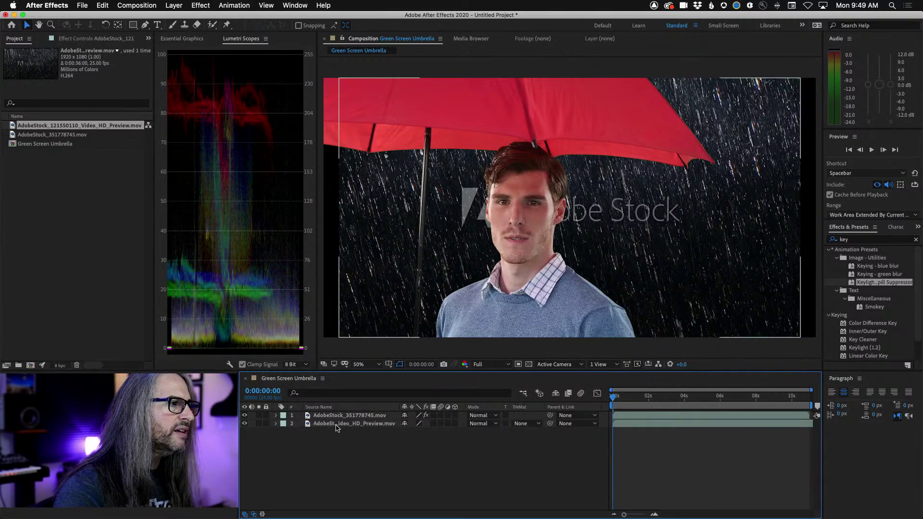
# Scale the rain background layer to 110% so it fills the composition frame
pyautogui.click(288, 425)
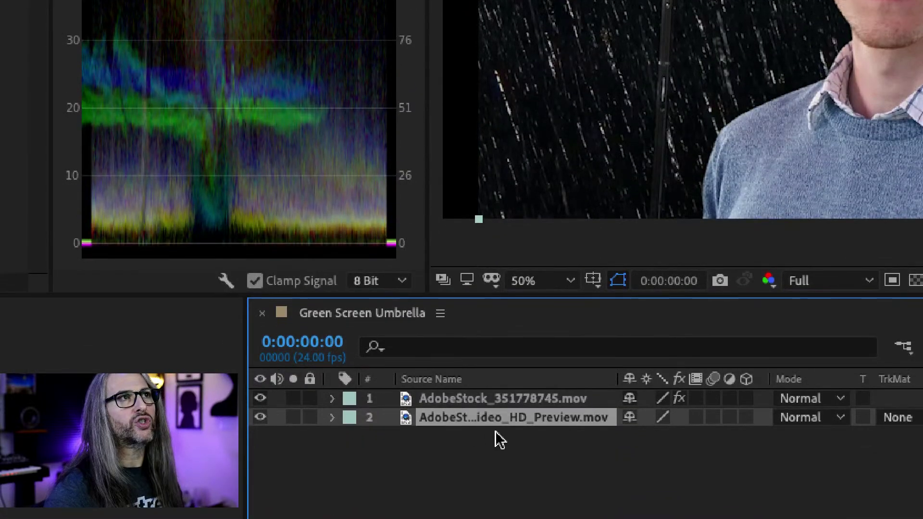
pyautogui.press('s')
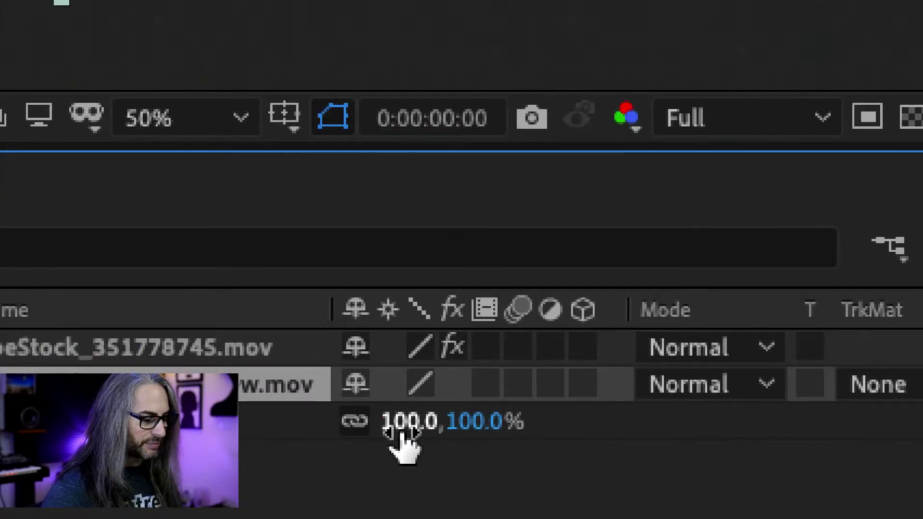
pyautogui.moveTo(401, 433); pyautogui.dragTo(419, 441)
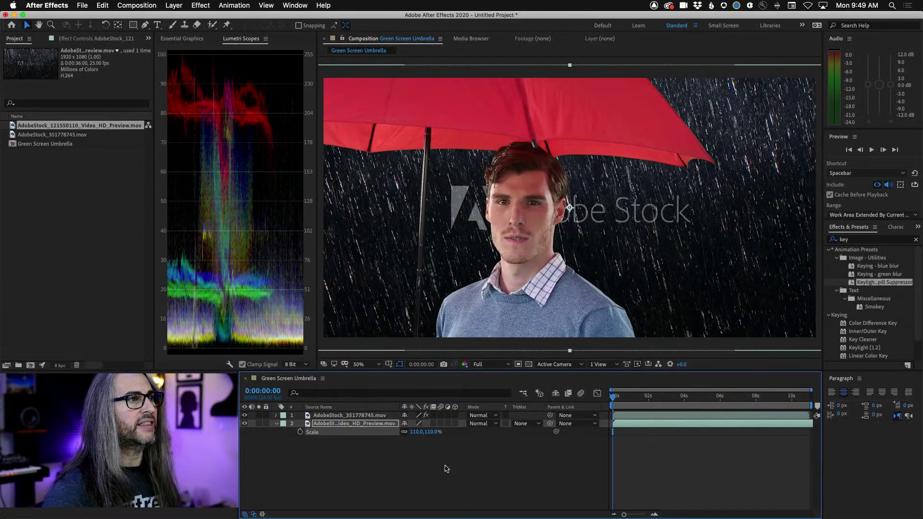
# Preview the umbrella composite over the rain and view the effect controls of AdobeStock_351778745.mov
pyautogui.press('space')
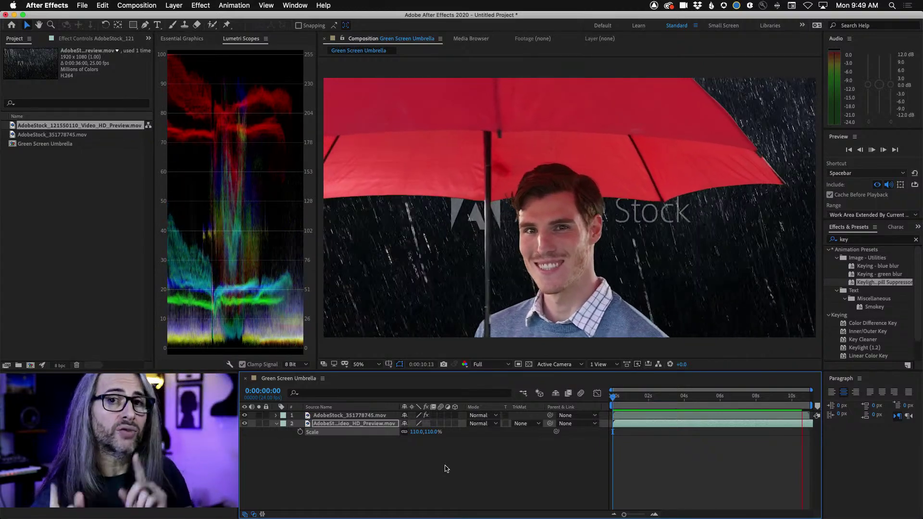
pyautogui.press('space')
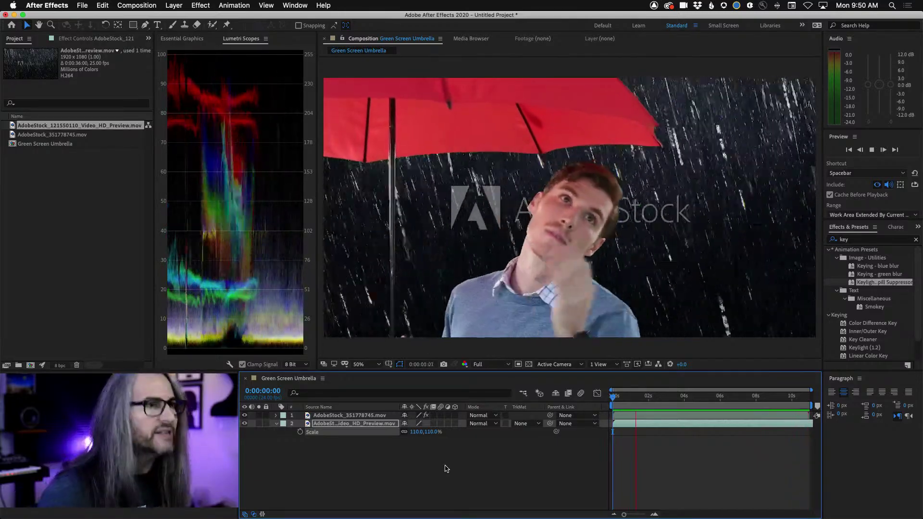
pyautogui.click(96, 39)
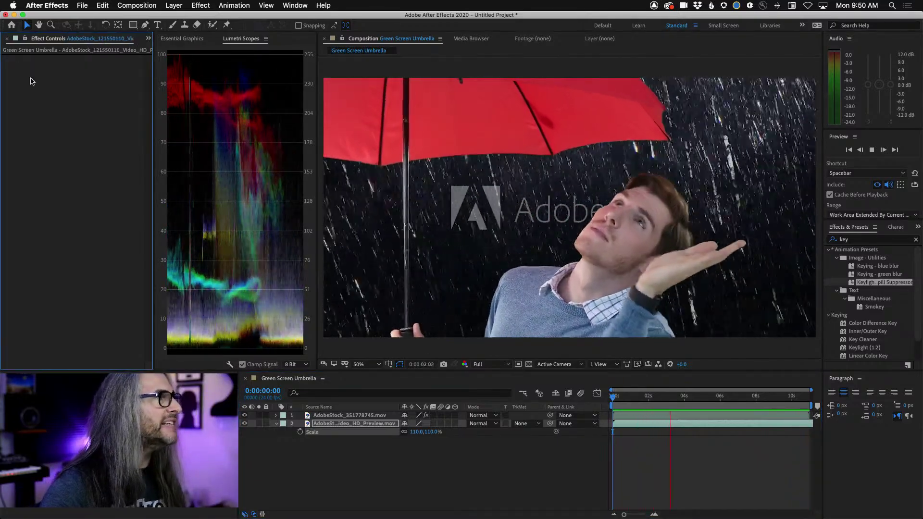
pyautogui.click(350, 416)
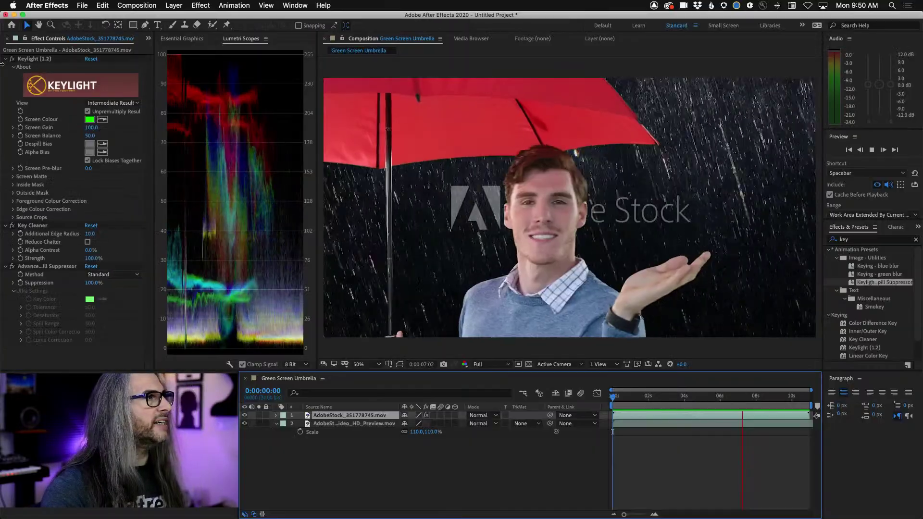
pyautogui.press('space')
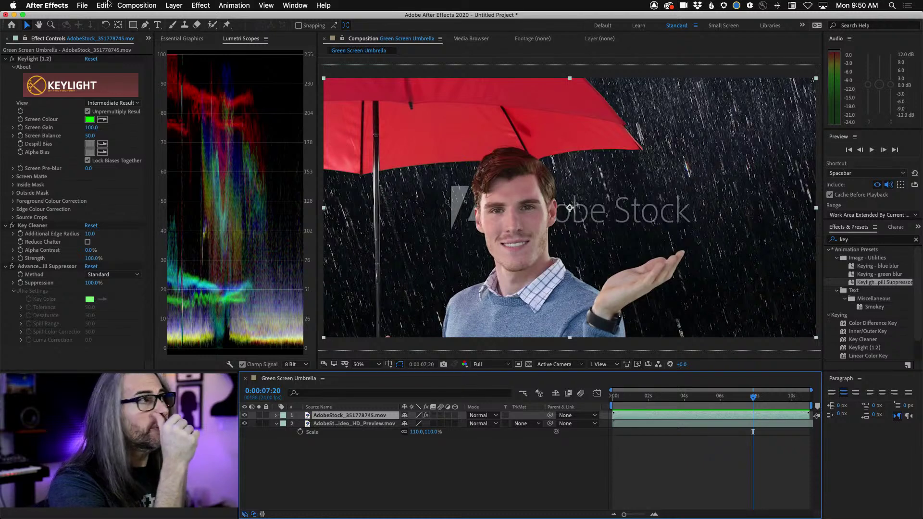
# Preview the green screen clips in the 1 Monday, Feb 8 folder and import AdobeStock_80482128.mov as footage with a new composition
pyautogui.press('super+0')
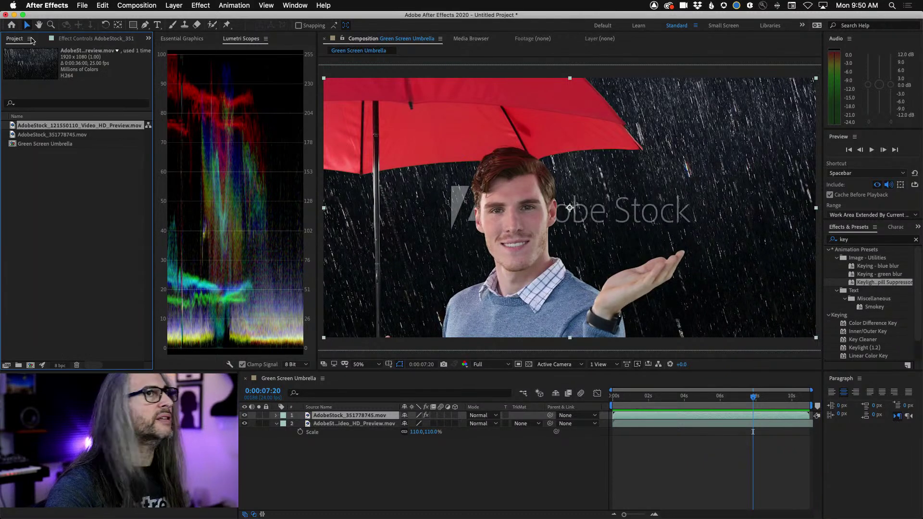
pyautogui.click(41, 181)
pyautogui.doubleClick(41, 182)
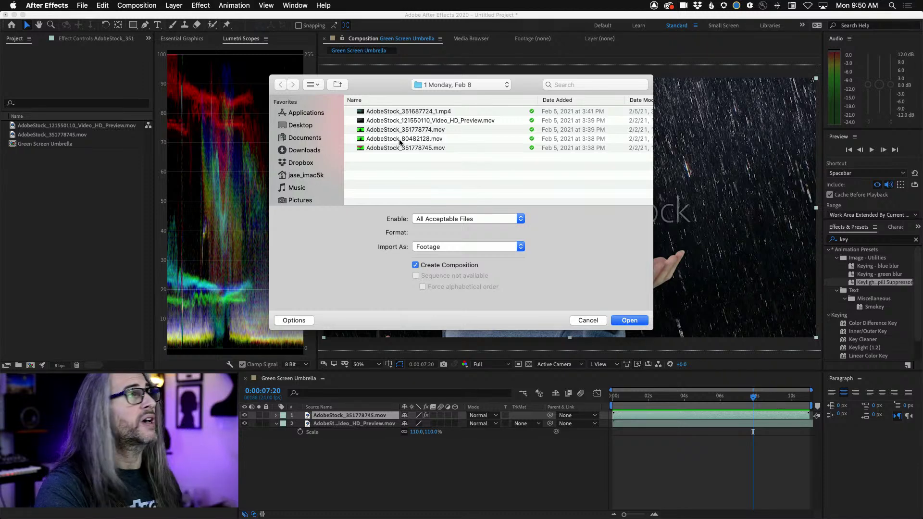
pyautogui.click(416, 131)
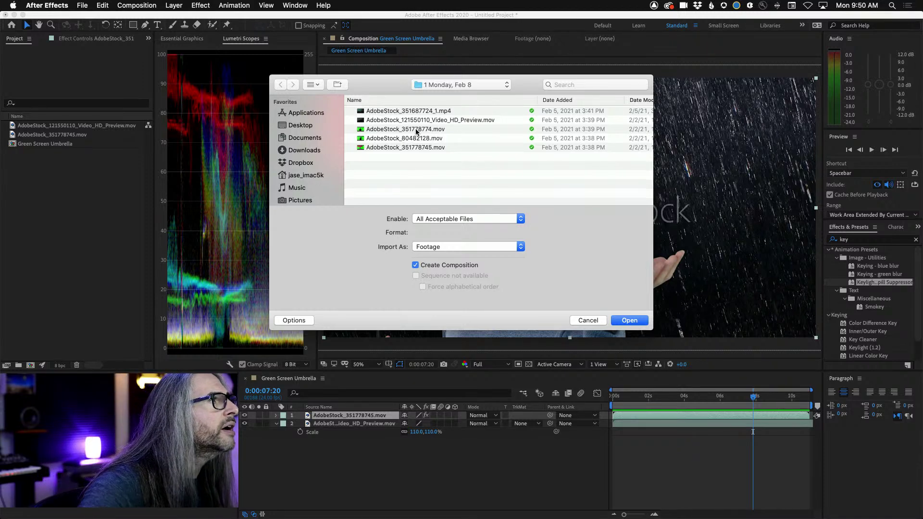
pyautogui.press('space')
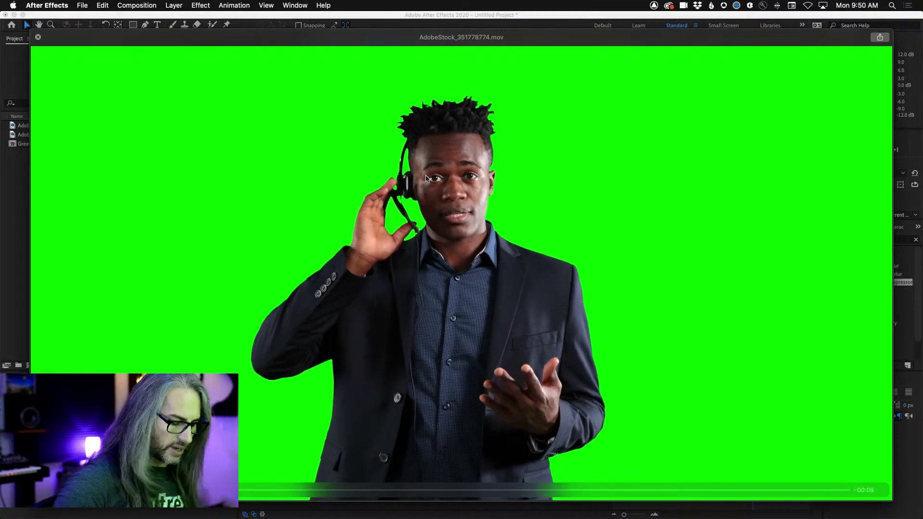
pyautogui.press('Down')
pyautogui.press('space')
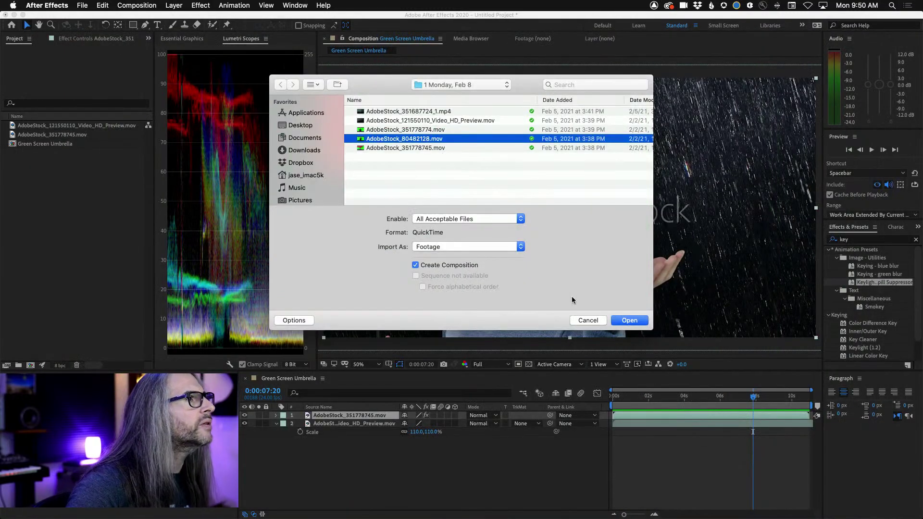
pyautogui.click(642, 320)
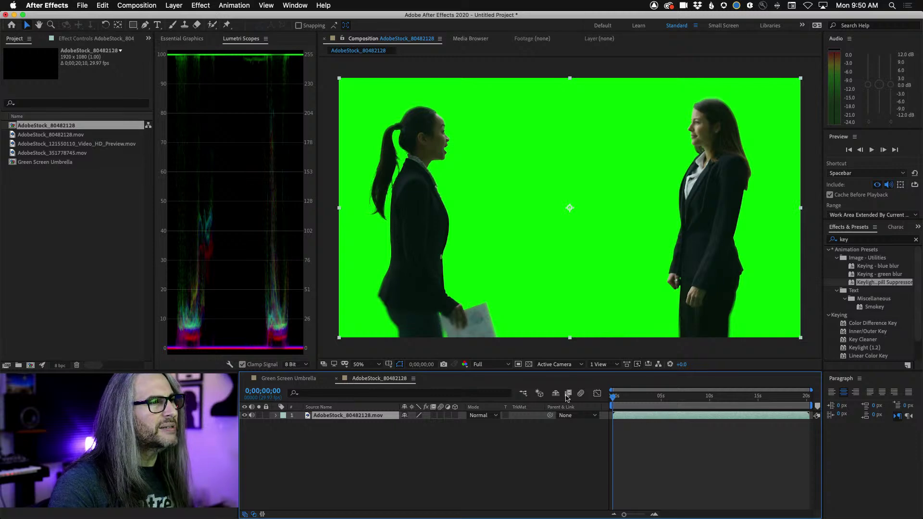
# Move the current time to 0;00;00;27 and apply the Keylight + Key Cleaner + Advanced Spill Suppressor preset to AdobeStock_80482128.mov
pyautogui.moveTo(615, 397)
pyautogui.mouseDown()
pyautogui.moveTo(683, 397)
pyautogui.moveTo(621, 398)
pyautogui.mouseUp()
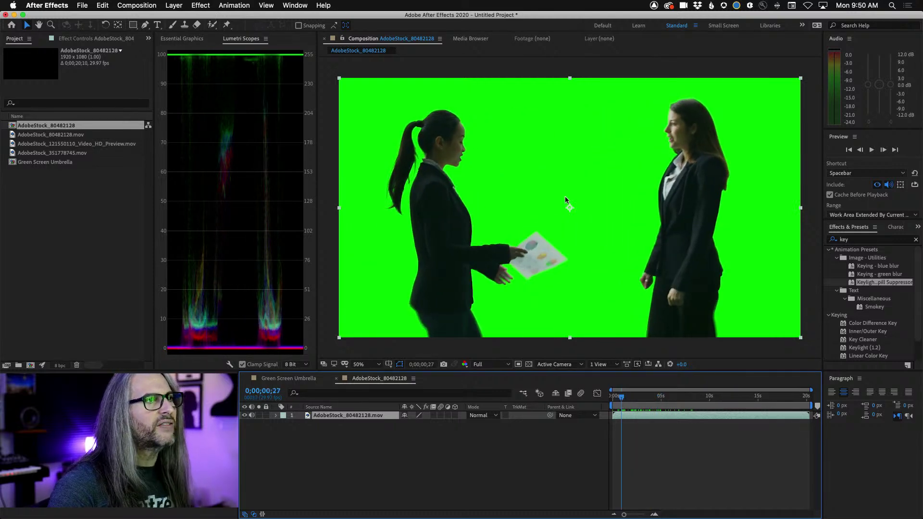
pyautogui.click(87, 40)
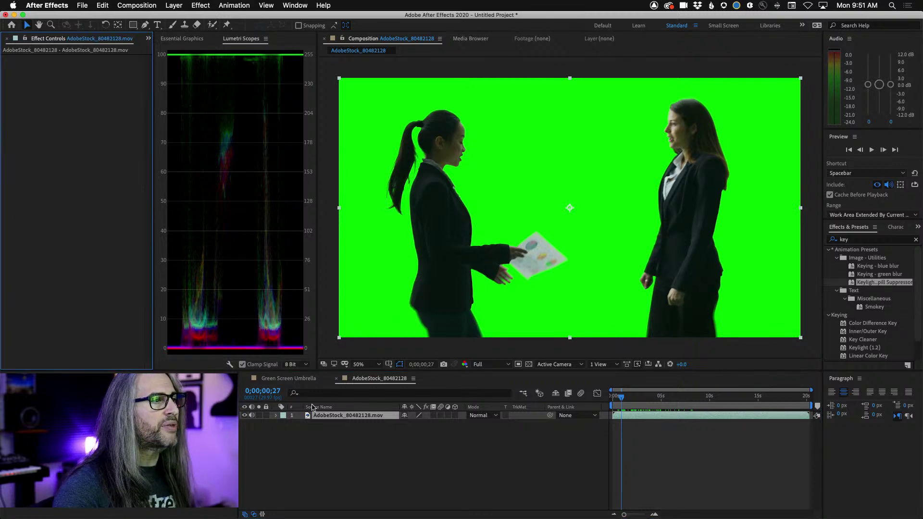
pyautogui.moveTo(846, 284); pyautogui.dragTo(339, 416)
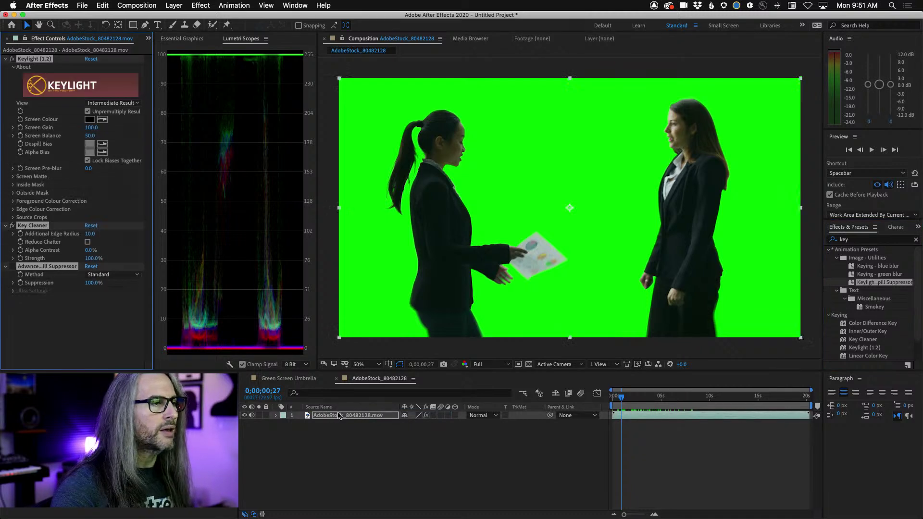
# Set Keylight's Screen Colour by sampling the green between the two women and enable the Advanced Spill Suppressor
pyautogui.click(102, 119)
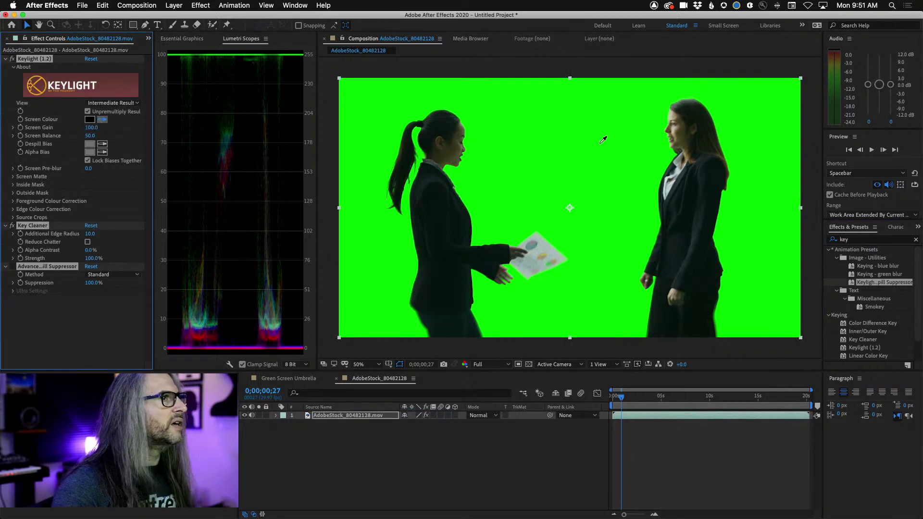
pyautogui.click(588, 150)
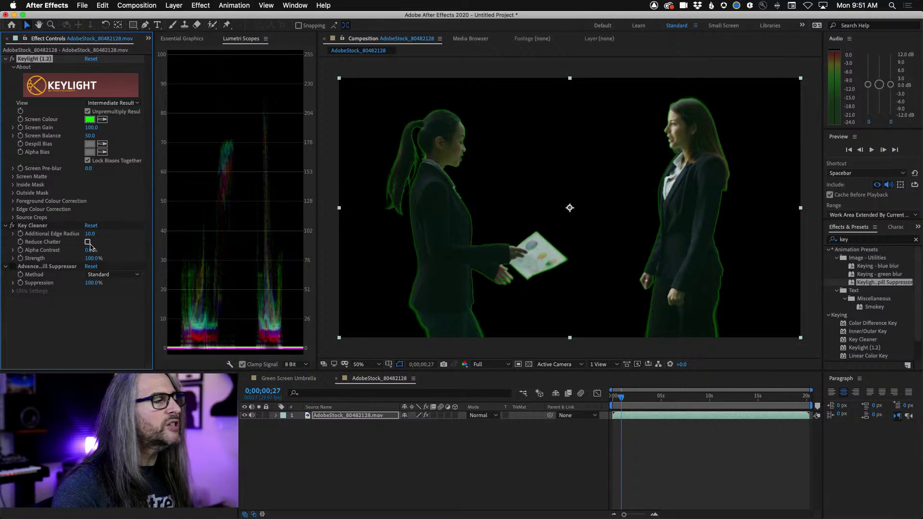
pyautogui.click(11, 268)
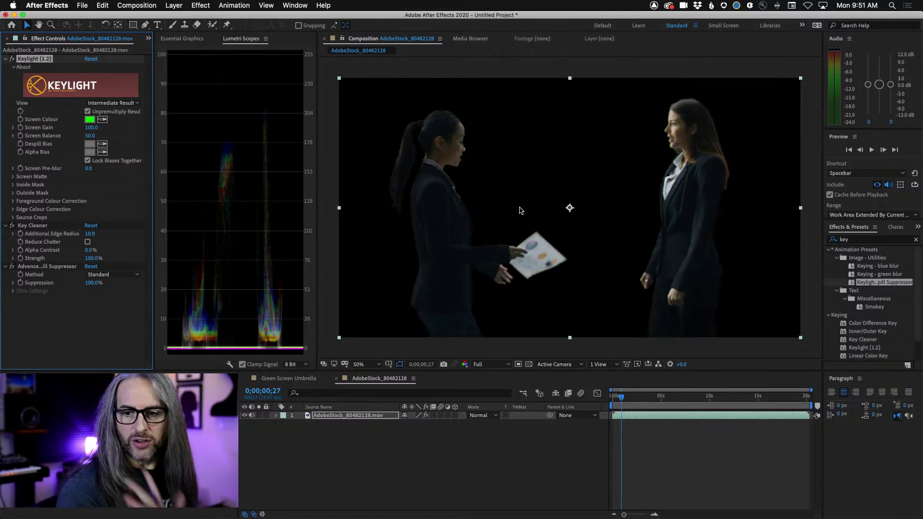
# Compare the women's edges with the Advanced Spill Suppressor off and on, leaving the effect enabled
pyautogui.click(12, 267)
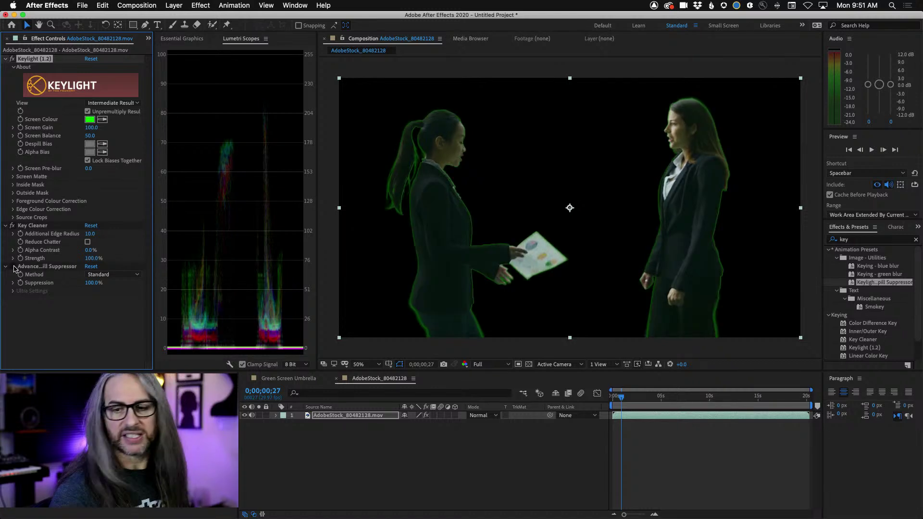
pyautogui.click(12, 267)
pyautogui.click(12, 267)
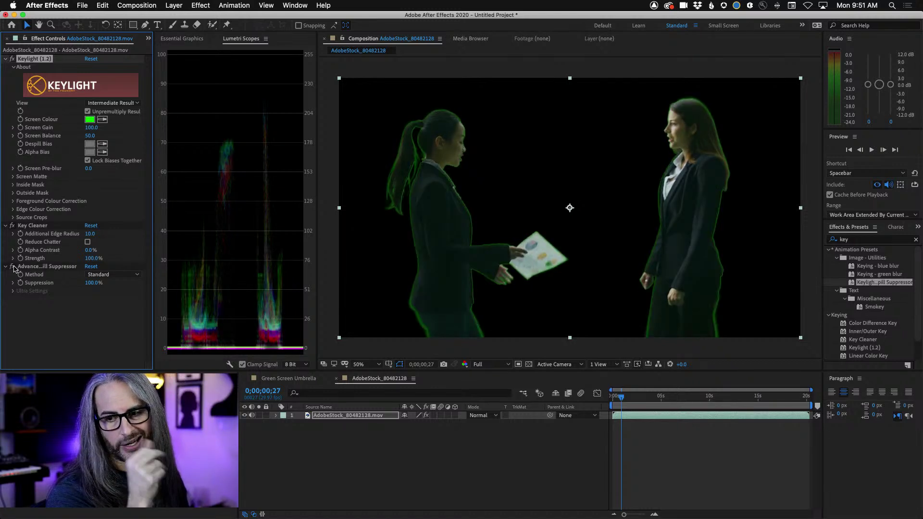
pyautogui.click(13, 267)
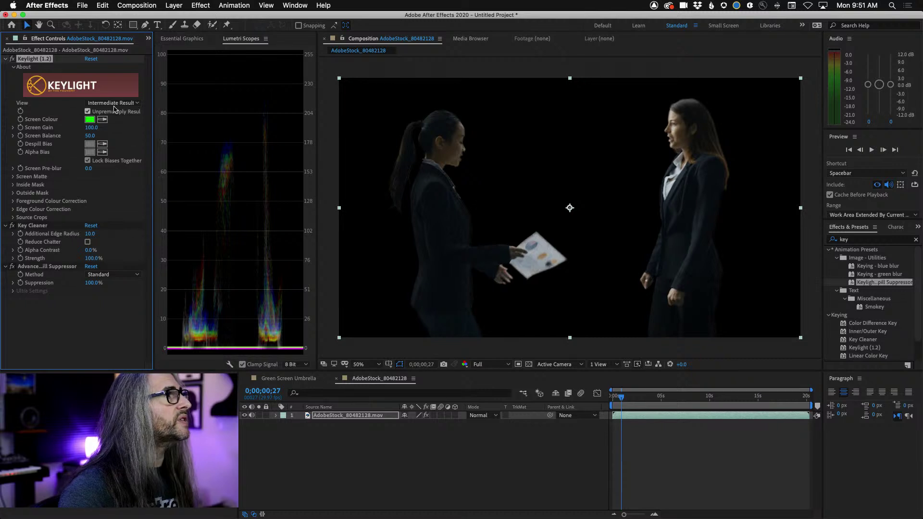
# Switch Keylight's view to Screen Matte on the two-women clip and set the Screen Matte's Clip White to 99
pyautogui.click(258, 101)
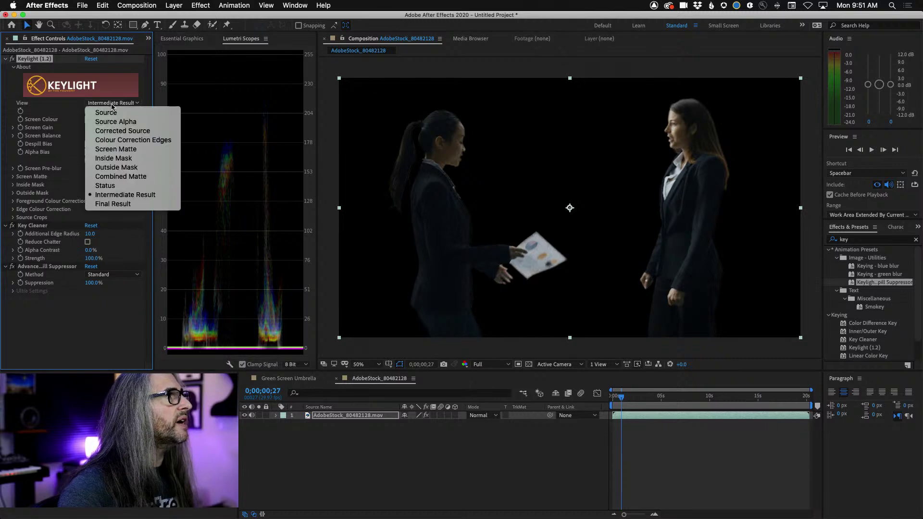
pyautogui.click(131, 150)
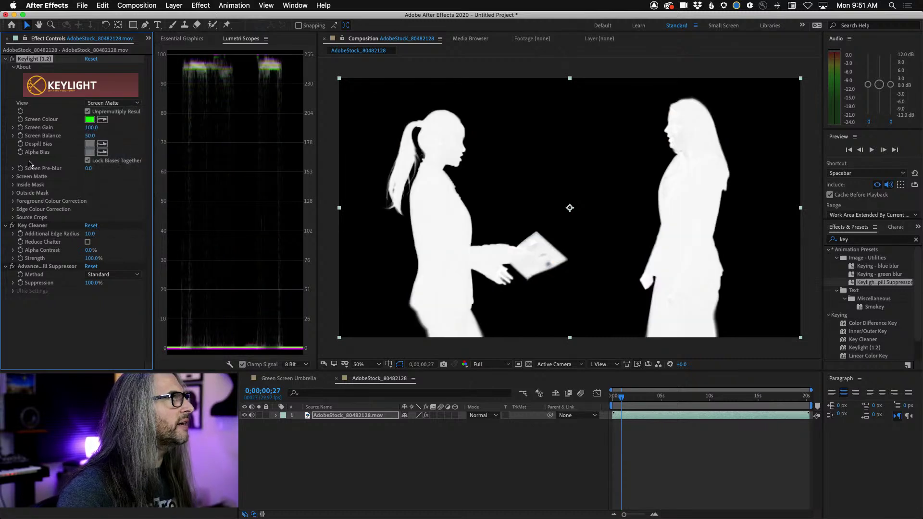
pyautogui.click(13, 176)
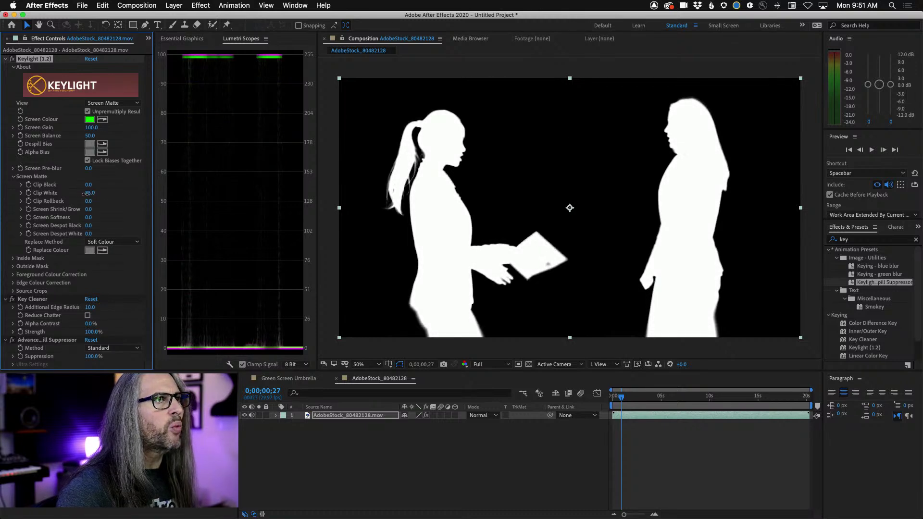
pyautogui.moveTo(110, 193); pyautogui.dragTo(75, 186)
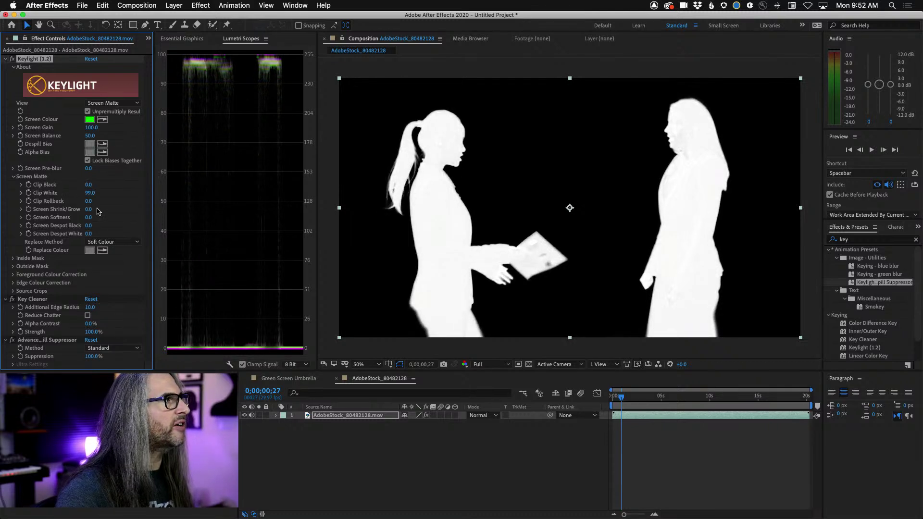
# Set Keylight's Screen Shrink/Grow to 0.3 and return the effect's view to Intermediate Result
pyautogui.moveTo(88, 209); pyautogui.dragTo(88, 212)
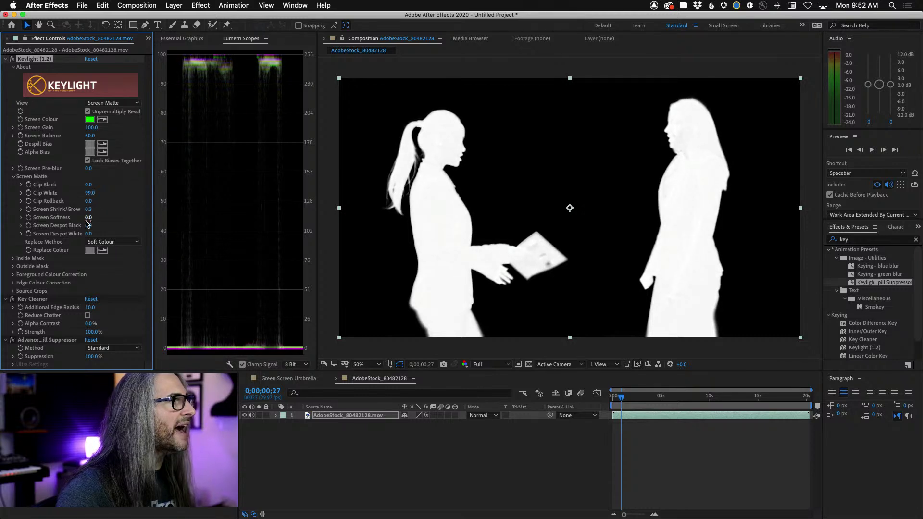
pyautogui.click(127, 103)
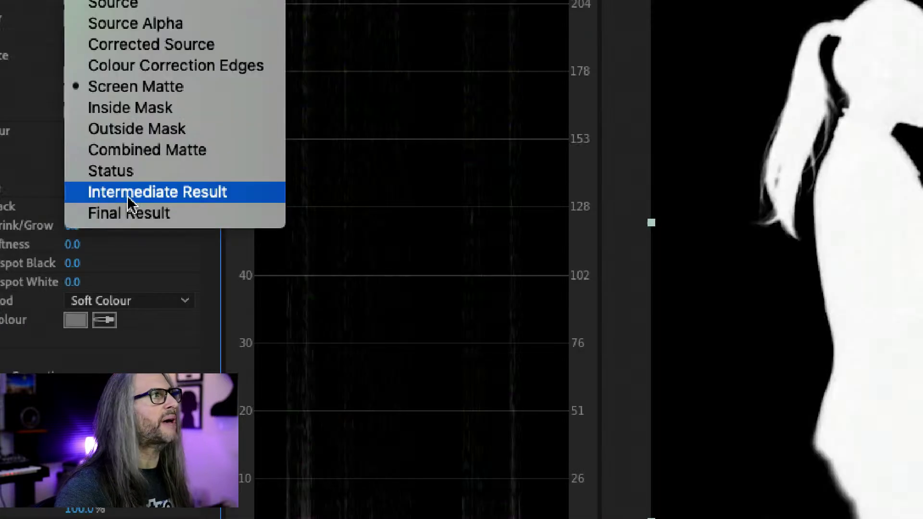
pyautogui.click(107, 193)
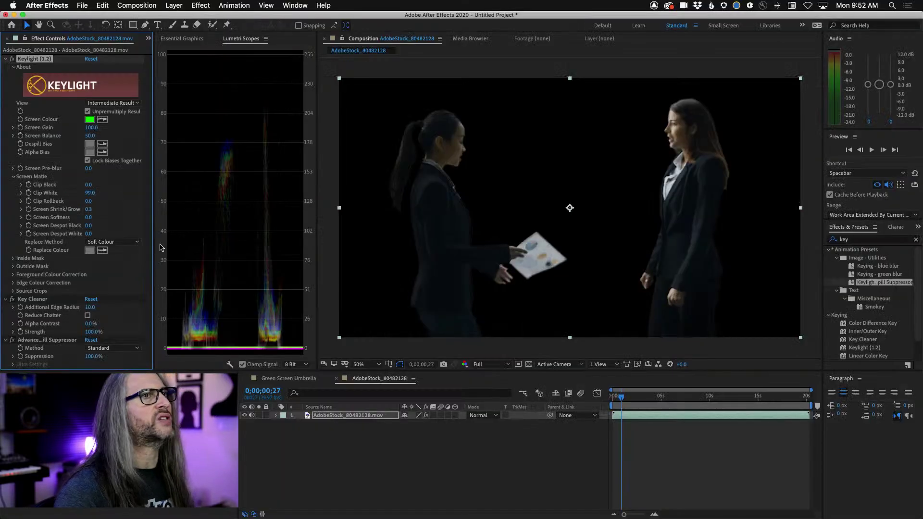
# Add the Green Screen Umbrella composition to the Adobe Media Encoder queue and switch to Media Encoder
pyautogui.click(289, 379)
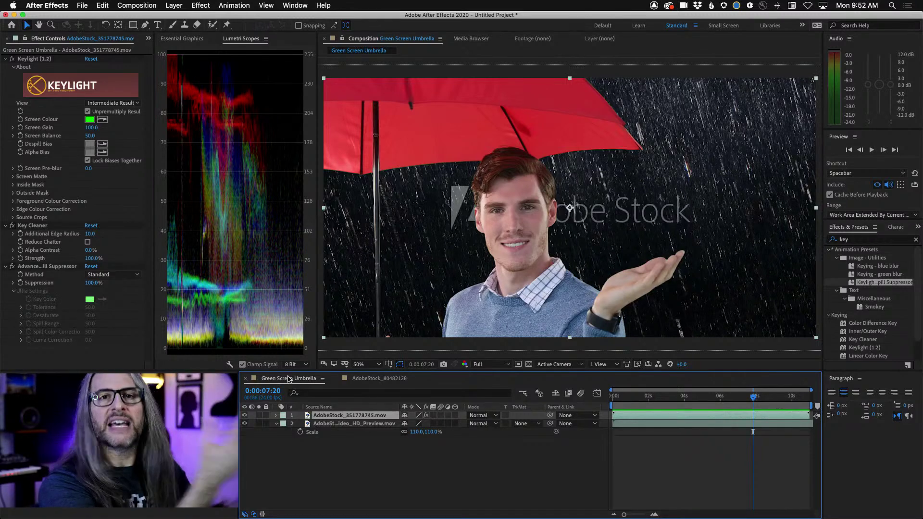
pyautogui.click(80, 5)
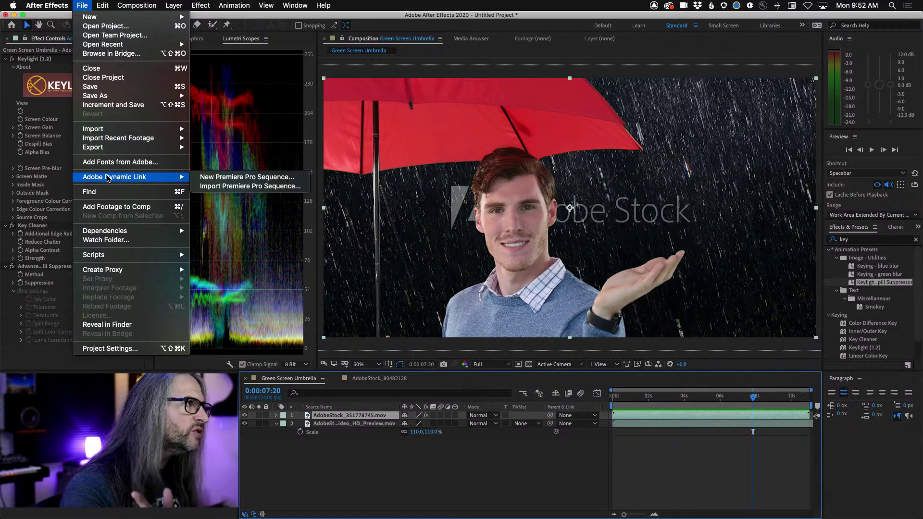
pyautogui.moveTo(117, 147)
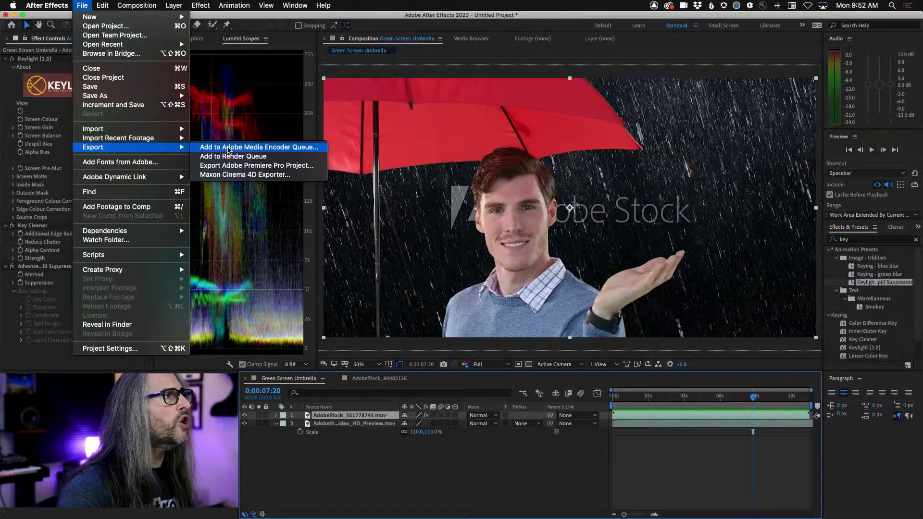
pyautogui.click(228, 148)
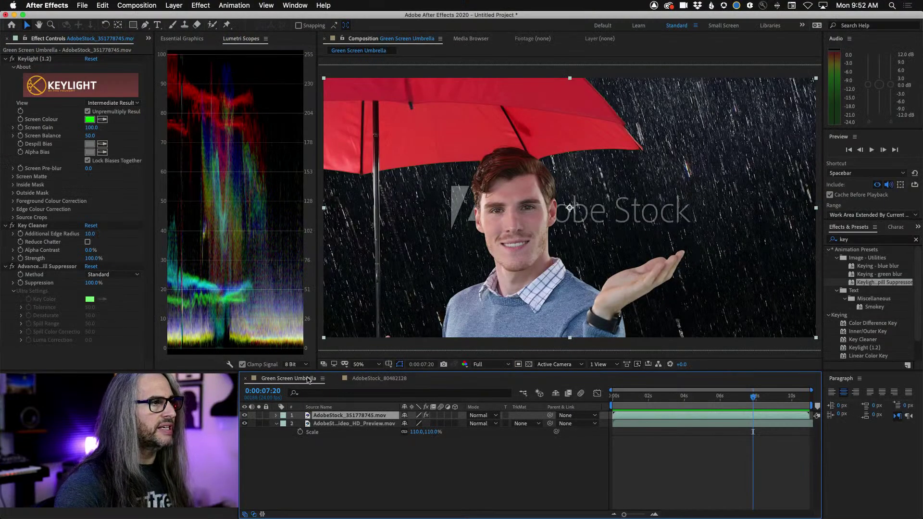
pyautogui.click(363, 382)
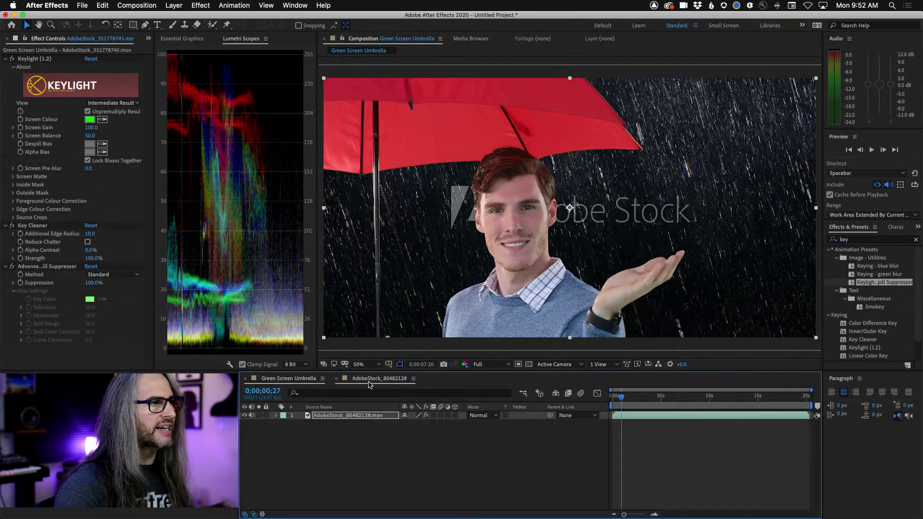
pyautogui.click(274, 382)
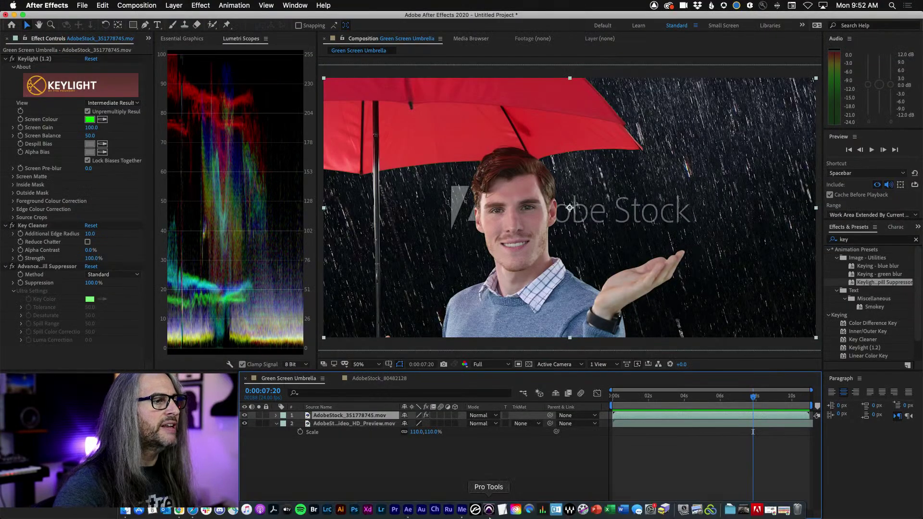
pyautogui.click(461, 511)
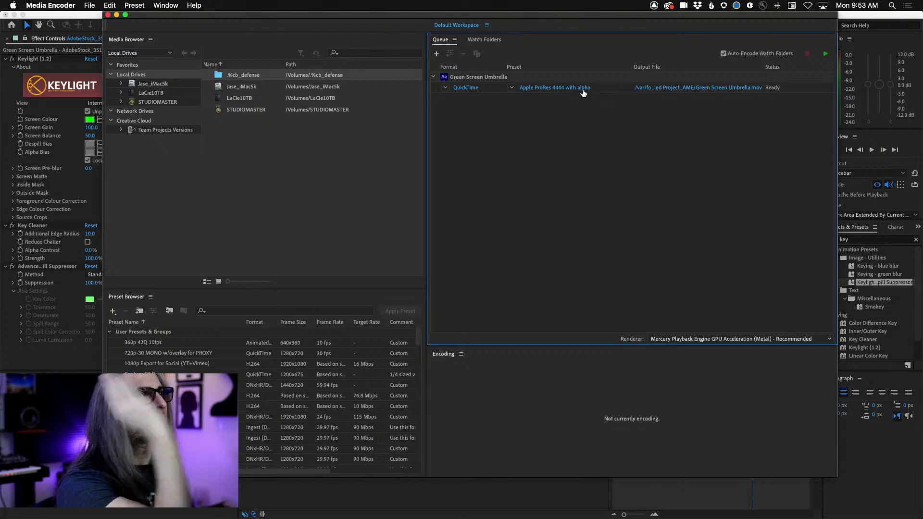
# Set the queued Green Screen Umbrella output to H.264, keeping the Match Source - High bitrate preset
pyautogui.moveTo(583, 93)
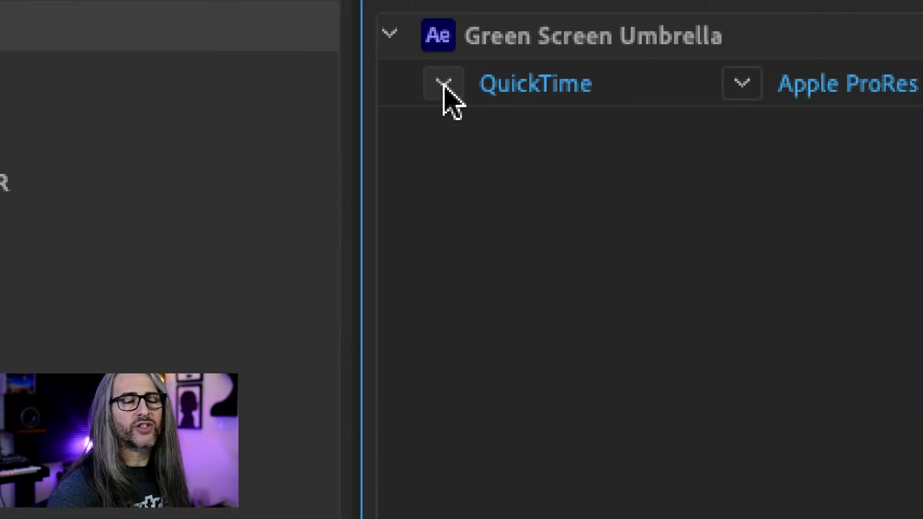
pyautogui.click(444, 84)
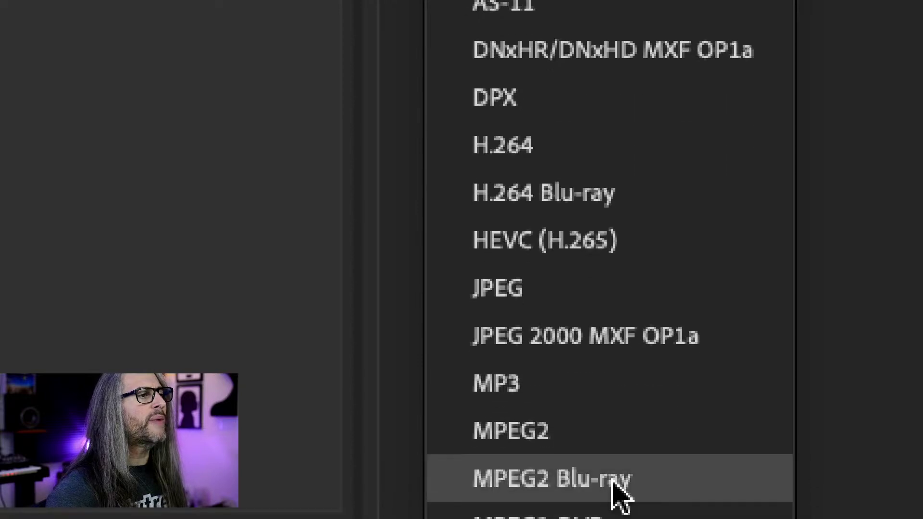
pyautogui.click(684, 158)
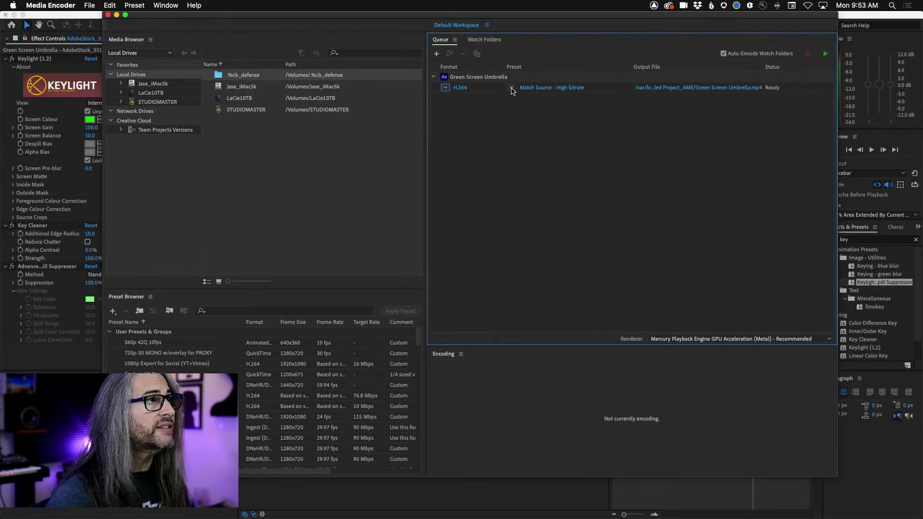
pyautogui.click(512, 89)
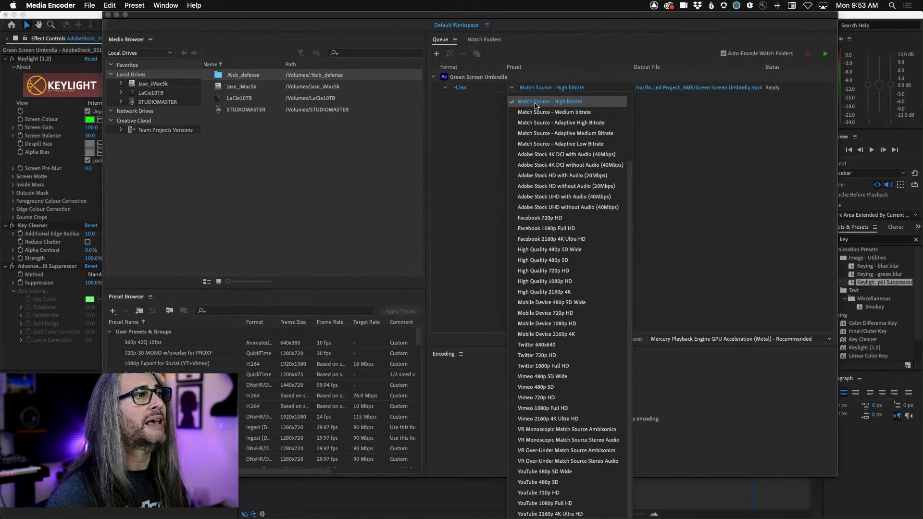
pyautogui.click(484, 107)
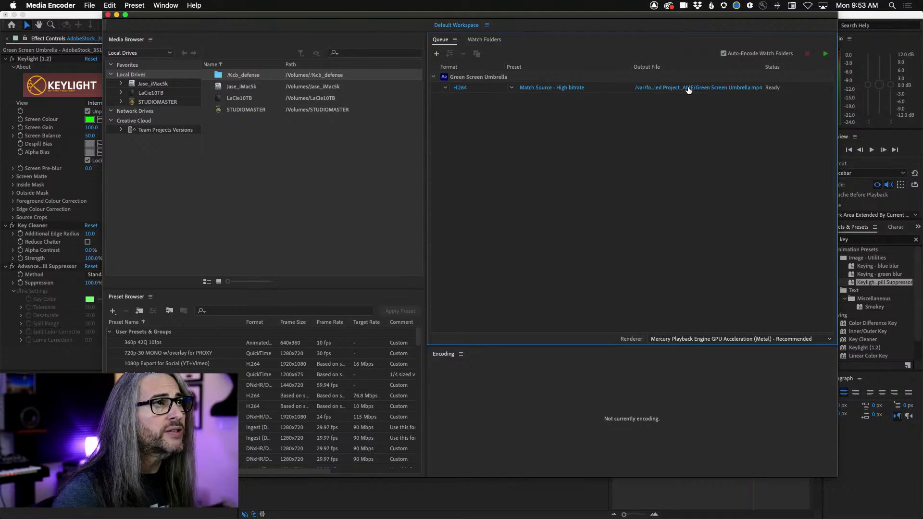
# Set the output file to save as Green Screen Umbrella on the Desktop and look over the available H.264 presets
pyautogui.click(708, 92)
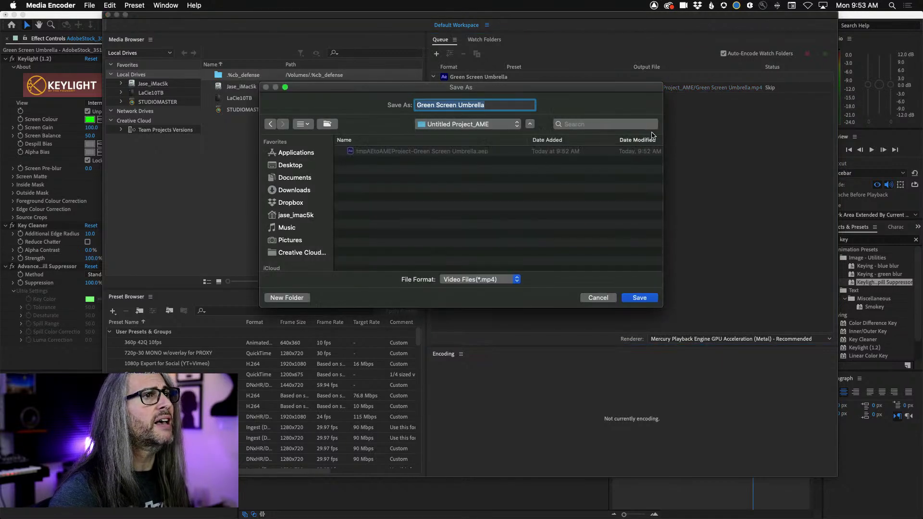
pyautogui.click(283, 165)
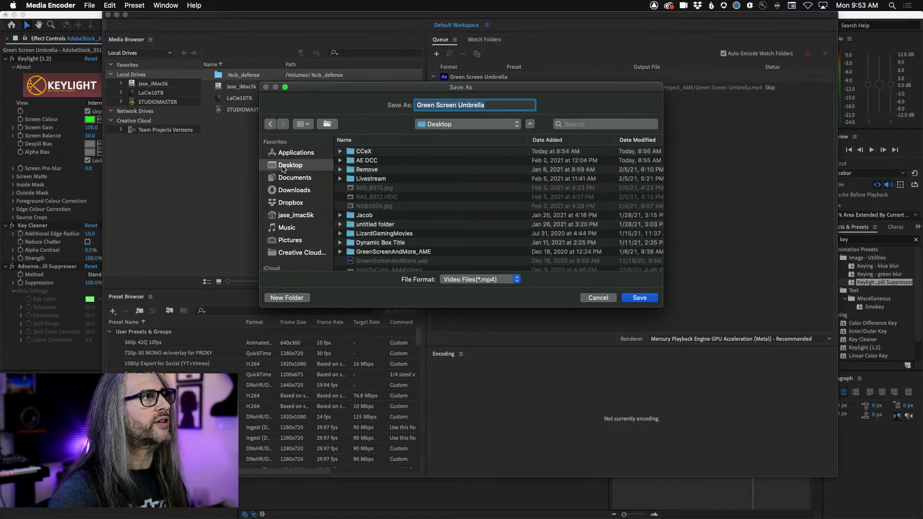
pyautogui.click(632, 298)
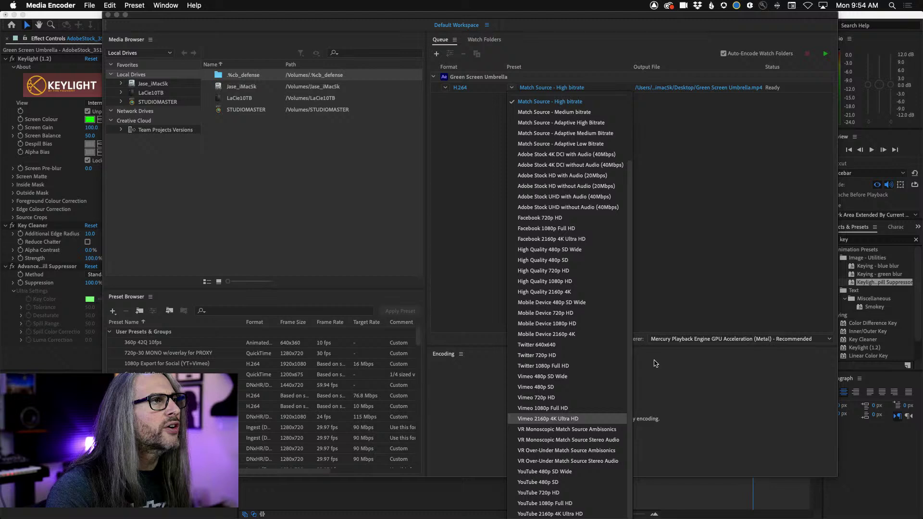
pyautogui.click(739, 176)
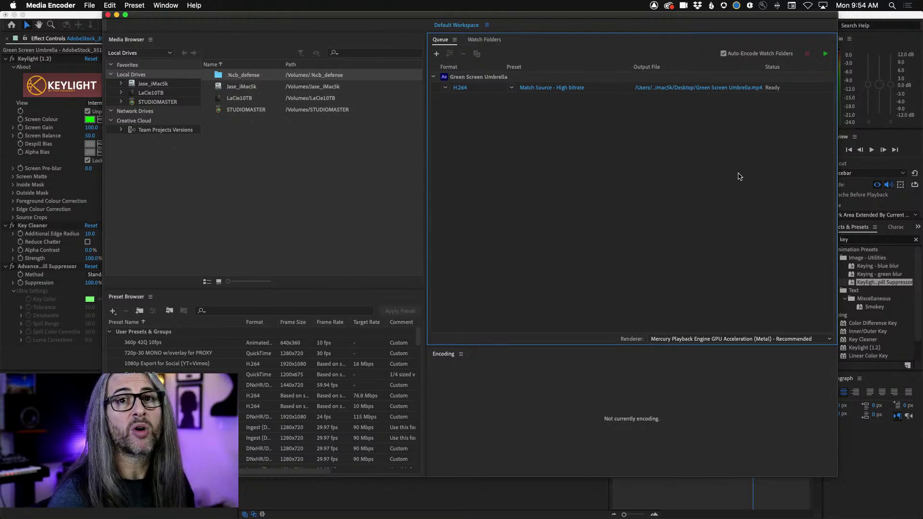
# Switch to After Effects and open the project AE-DCC.aep from the AE DCC folder
pyautogui.click(853, 475)
pyautogui.click(80, 5)
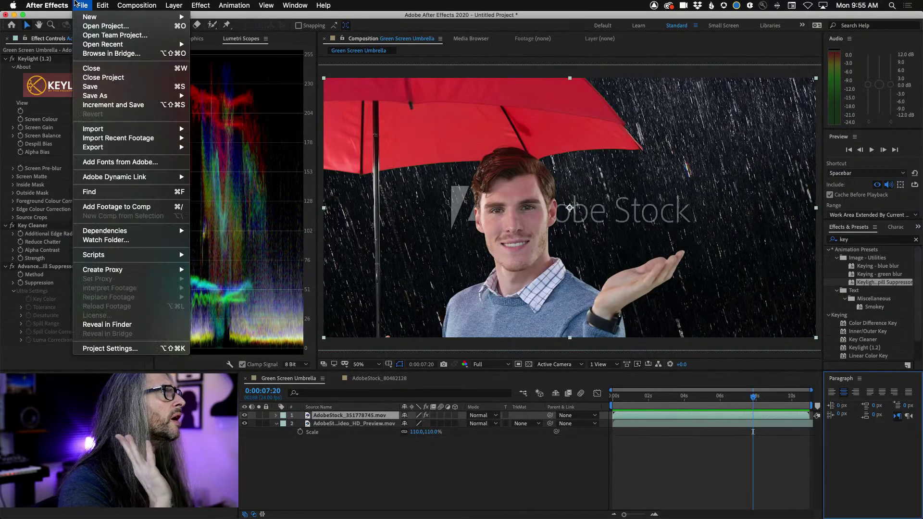
pyautogui.click(111, 27)
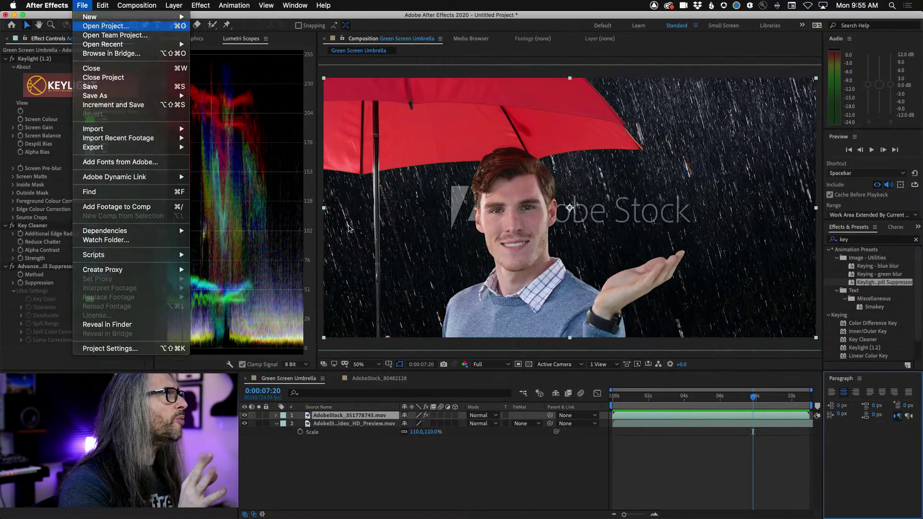
pyautogui.click(428, 282)
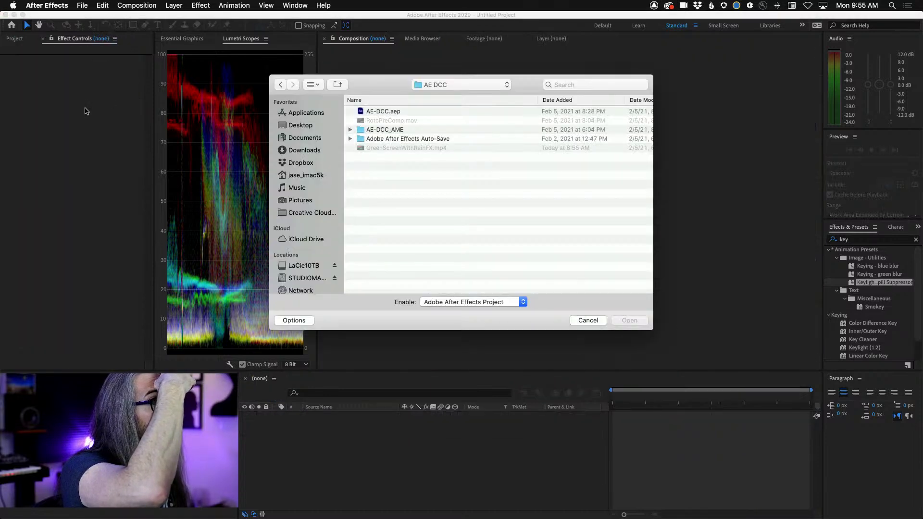
pyautogui.doubleClick(396, 111)
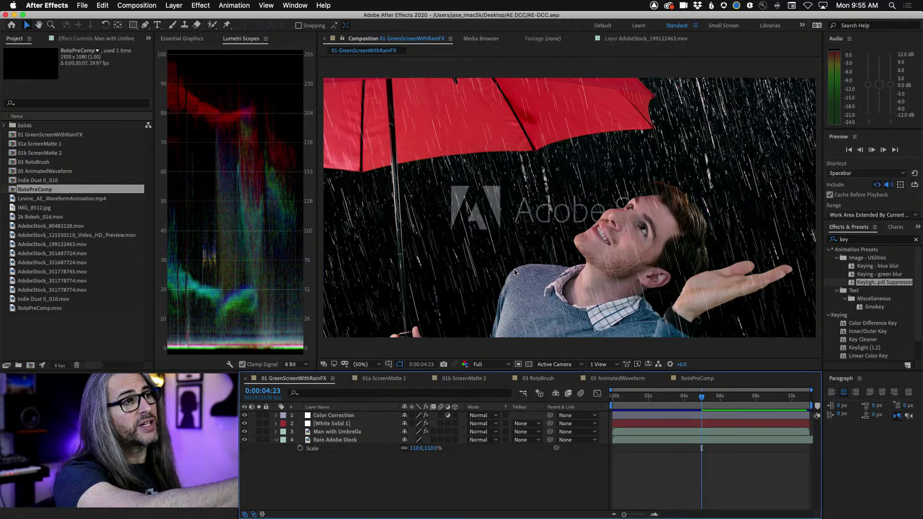
# Play 01 GreenScreenWithRainFX and compare the shot with the Color Correction layer hidden and shown
pyautogui.press('space')
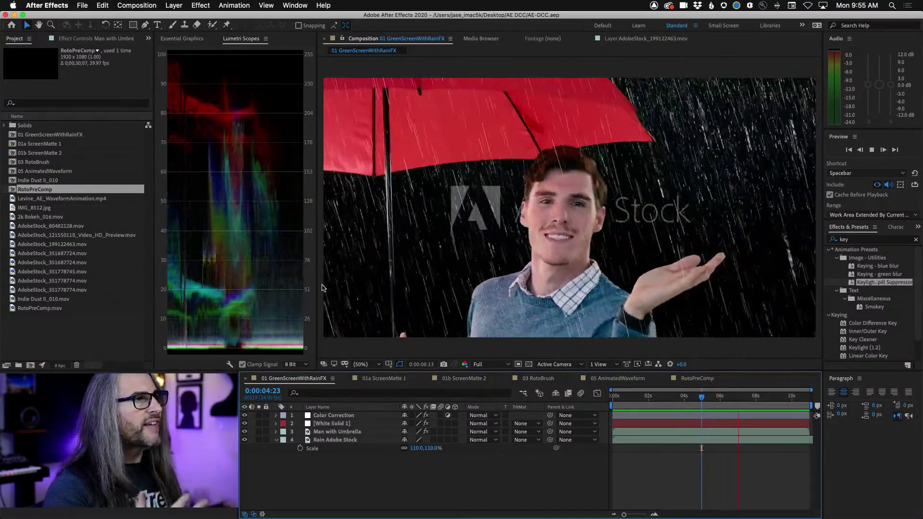
pyautogui.click(244, 416)
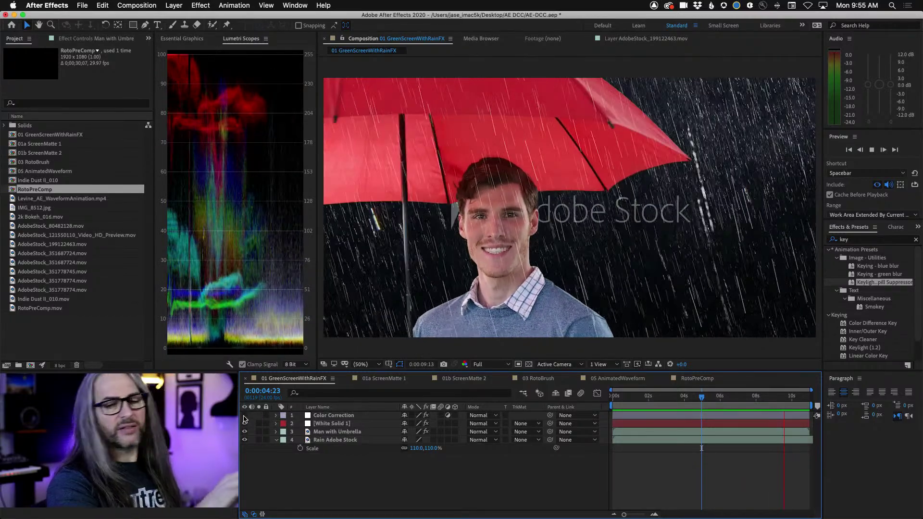
pyautogui.click(244, 416)
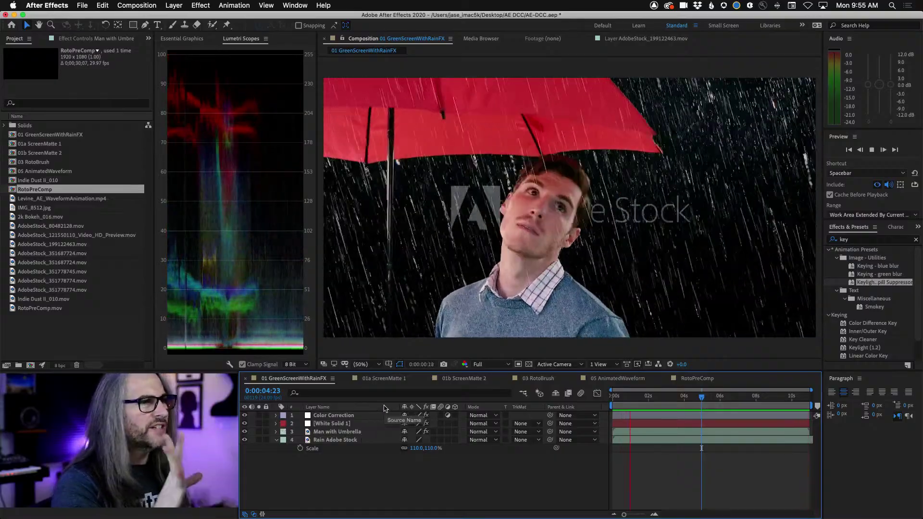
# Inspect the effects on Man with Umbrella and White Solid 1, comparing the shot with the CC Rainfall effect and its layer off and on
pyautogui.click(85, 38)
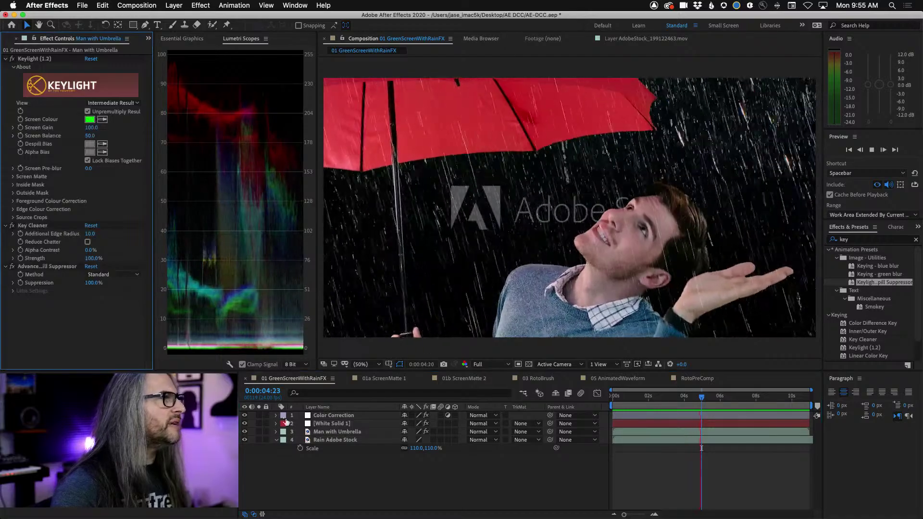
pyautogui.click(332, 424)
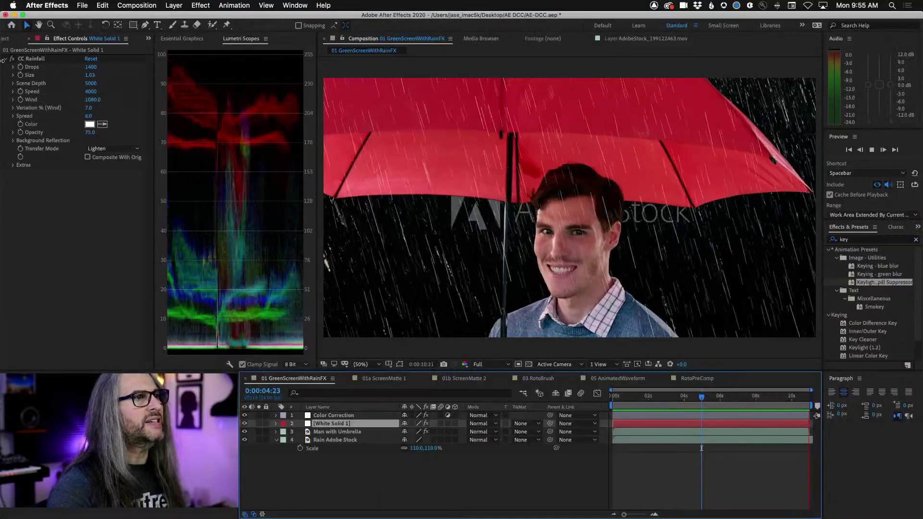
pyautogui.click(13, 60)
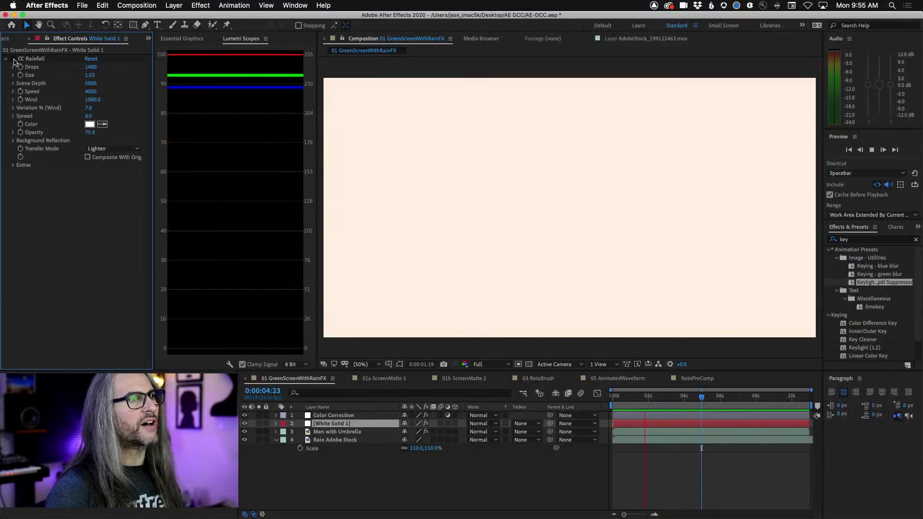
pyautogui.click(244, 424)
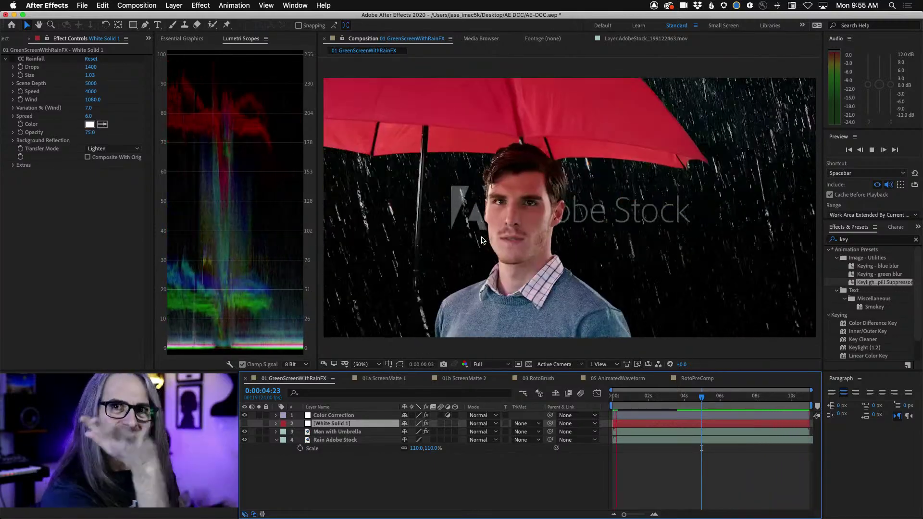
pyautogui.click(245, 424)
pyautogui.click(12, 59)
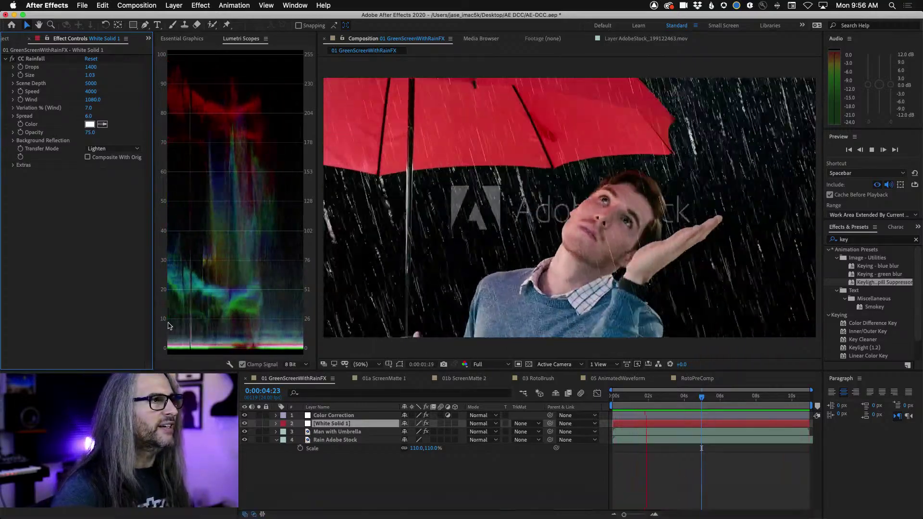
# Open the 01a ScreenMatte 1 composition and preview the keyed man over the digital background from the beginning
pyautogui.click(390, 379)
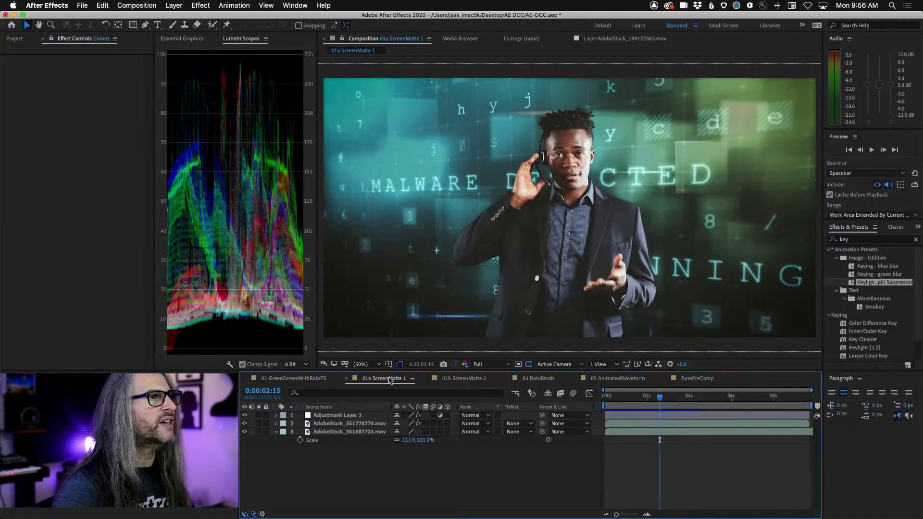
pyautogui.press('space')
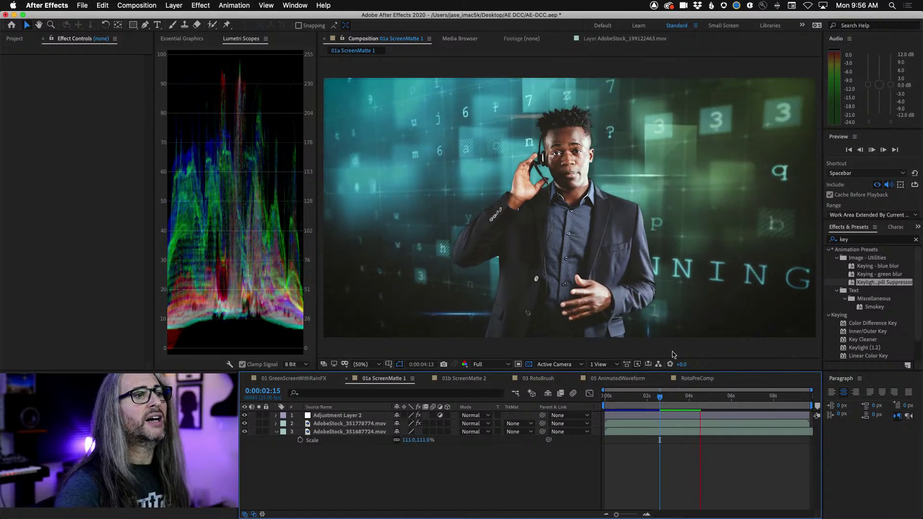
pyautogui.press('space')
pyautogui.moveTo(691, 400); pyautogui.dragTo(587, 402)
pyautogui.press('space')
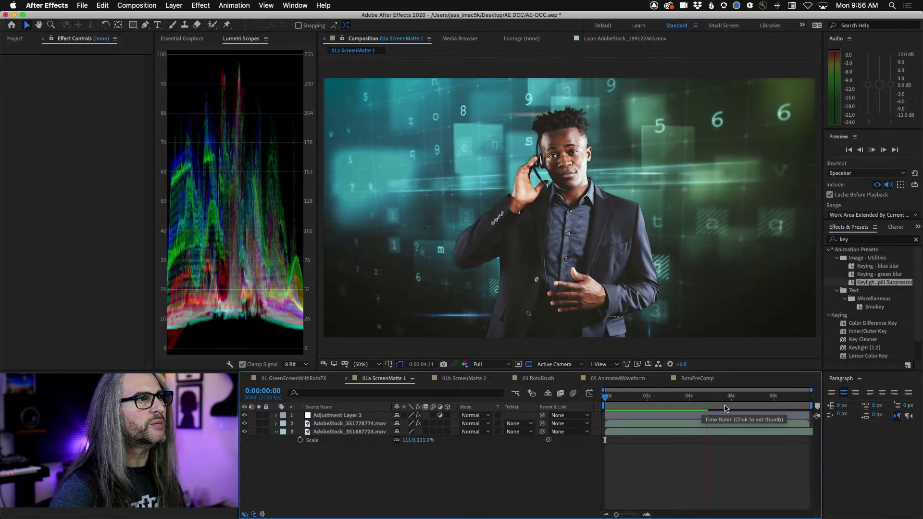
pyautogui.press('space')
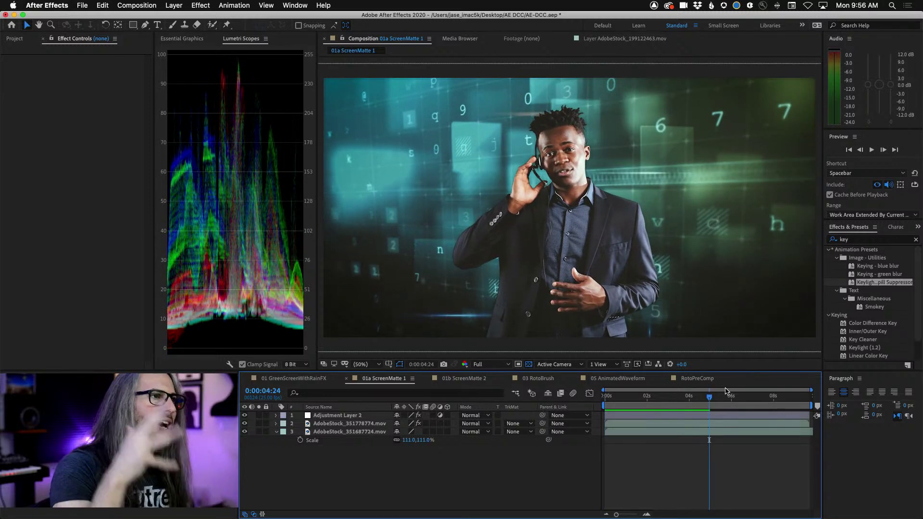